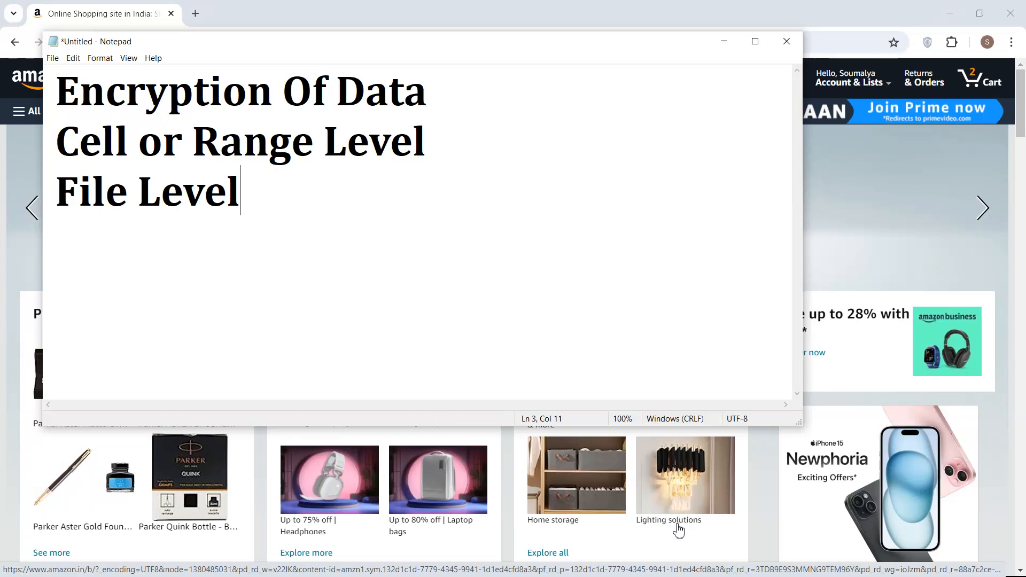
Bring the browser in front of the encryption-level notes
left_click(123, 24)
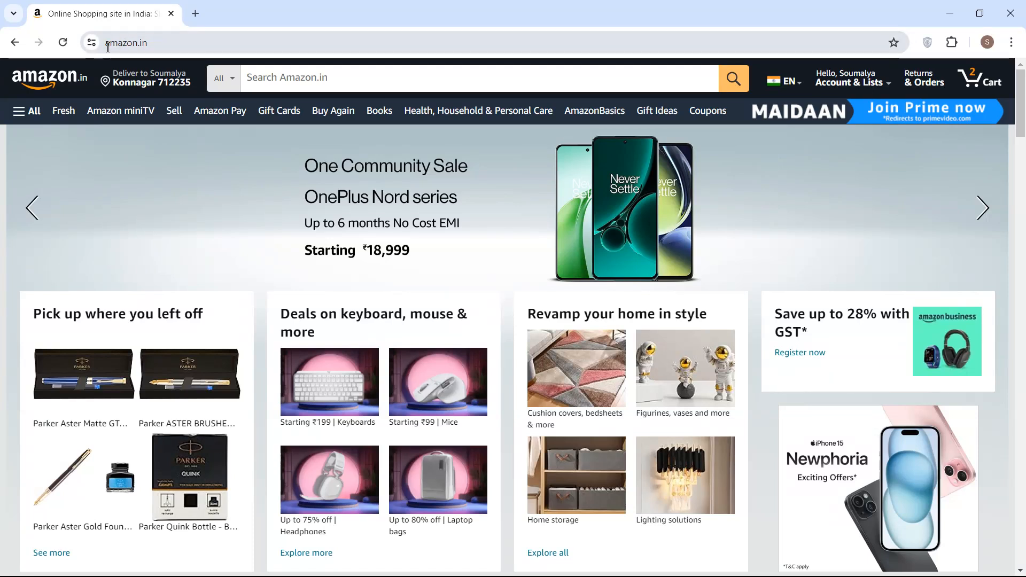
Launch the Windows screen Magnifier from the search
key("super+s")
type("ma")
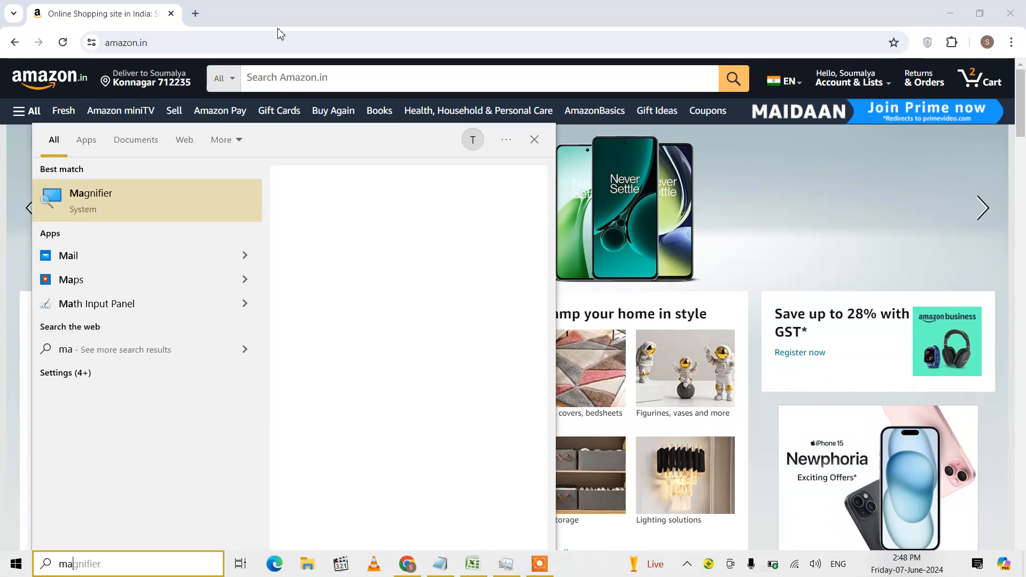
left_click(95, 198)
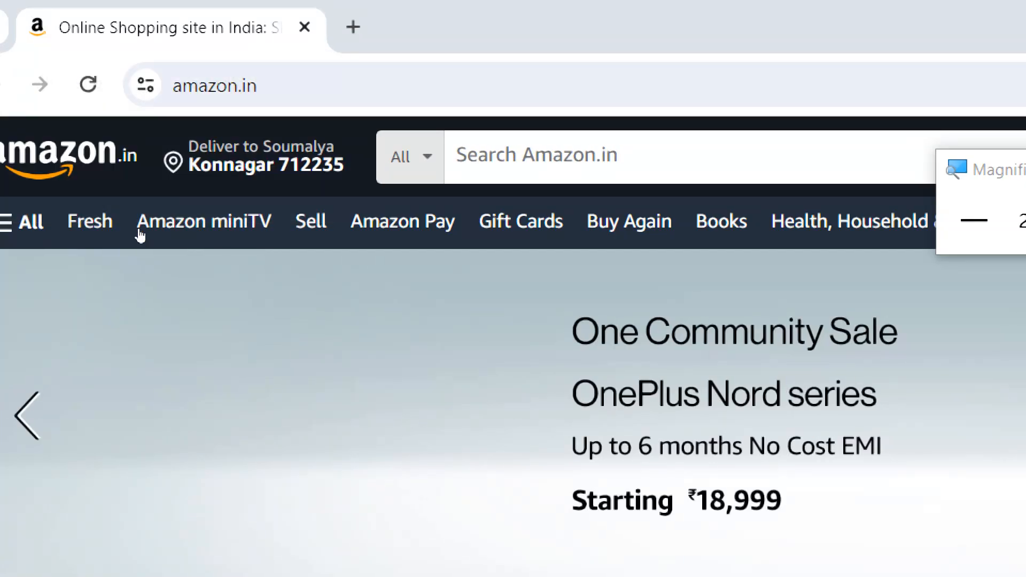
Search Amazon for 'pendrive' using the search suggestion
left_click(267, 75)
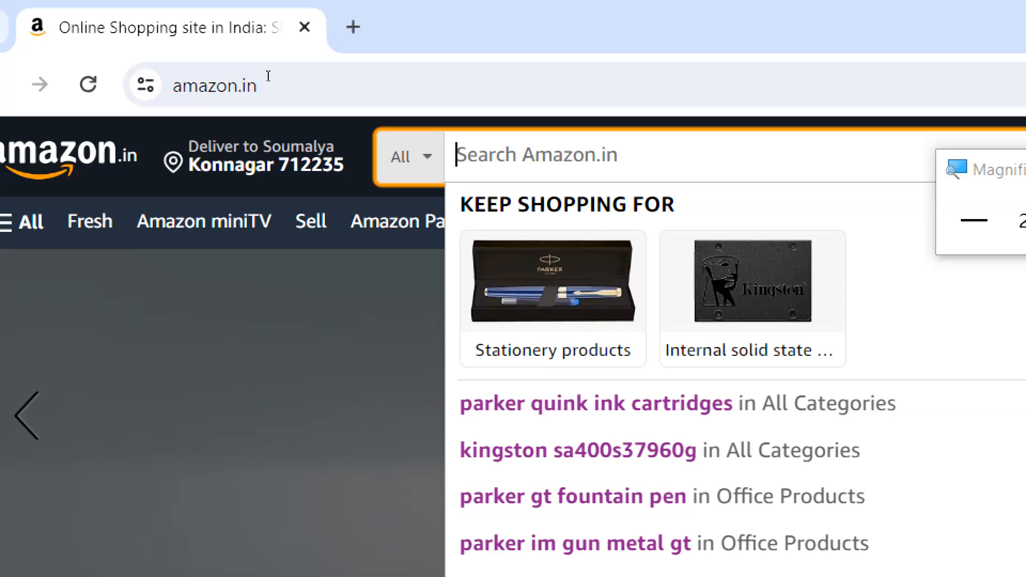
type("pen")
key("Down")
key("Down")
key("Return")
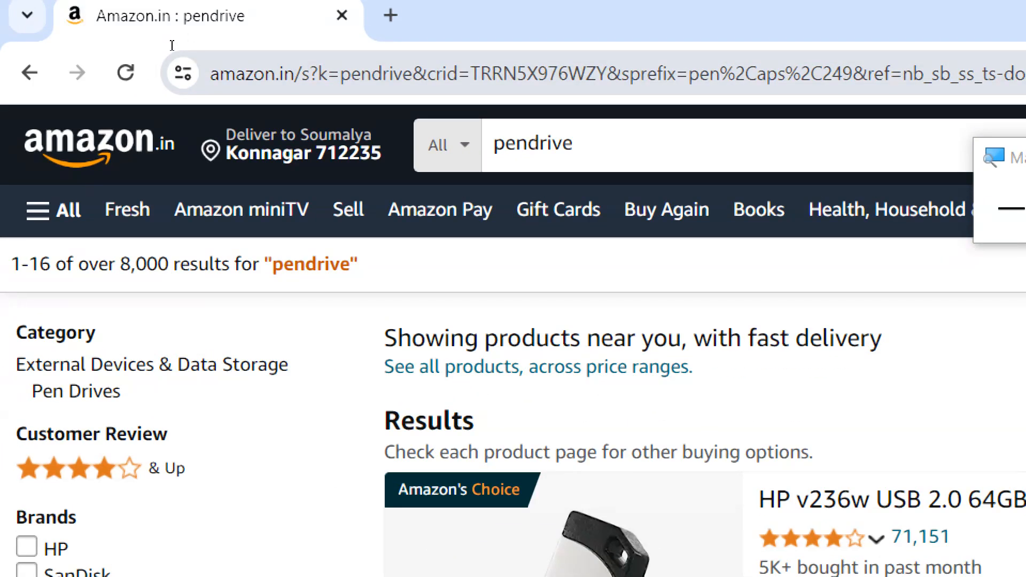
left_click_drag(171, 45, 205, 42)
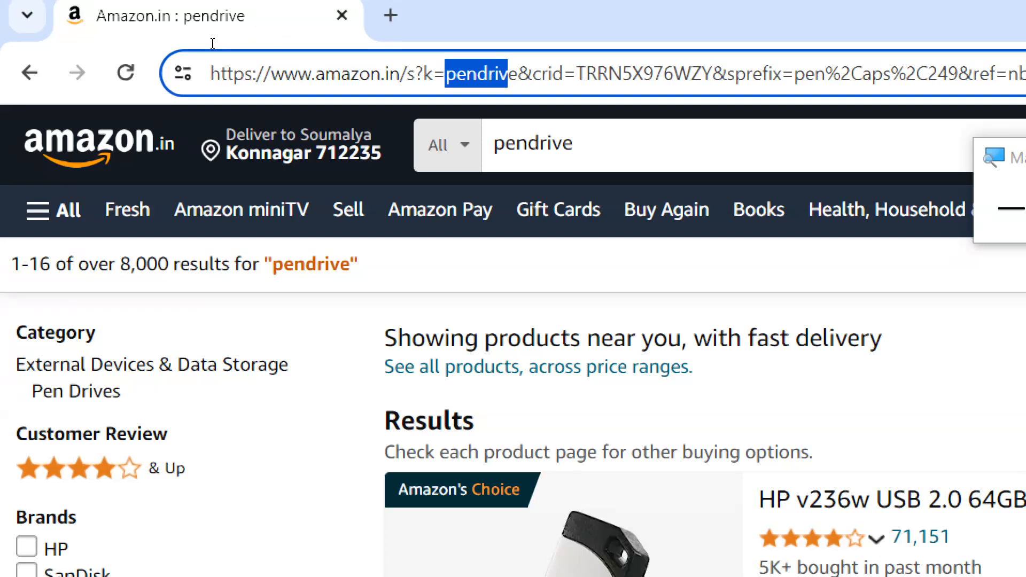
Mark the word 'pendrive' in the Amazon address bar, then bring up the Start menu
left_click_drag(212, 43, 418, 51)
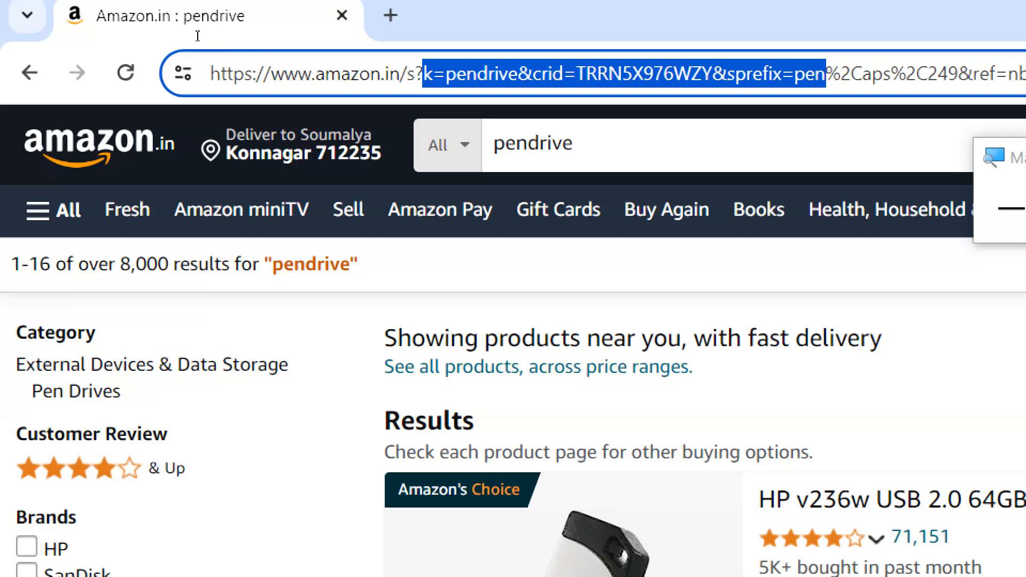
left_click(228, 42)
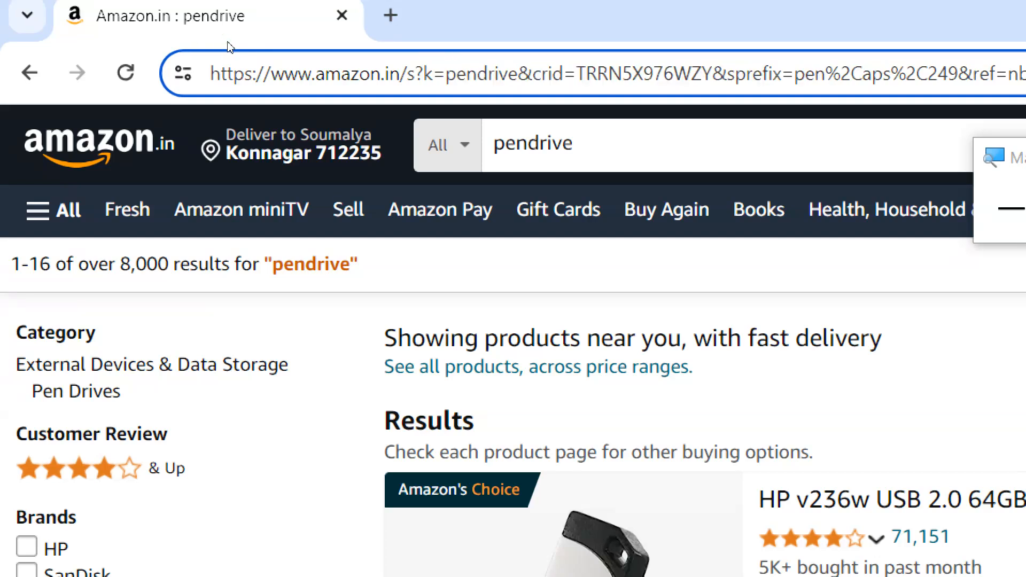
left_click_drag(222, 42, 263, 46)
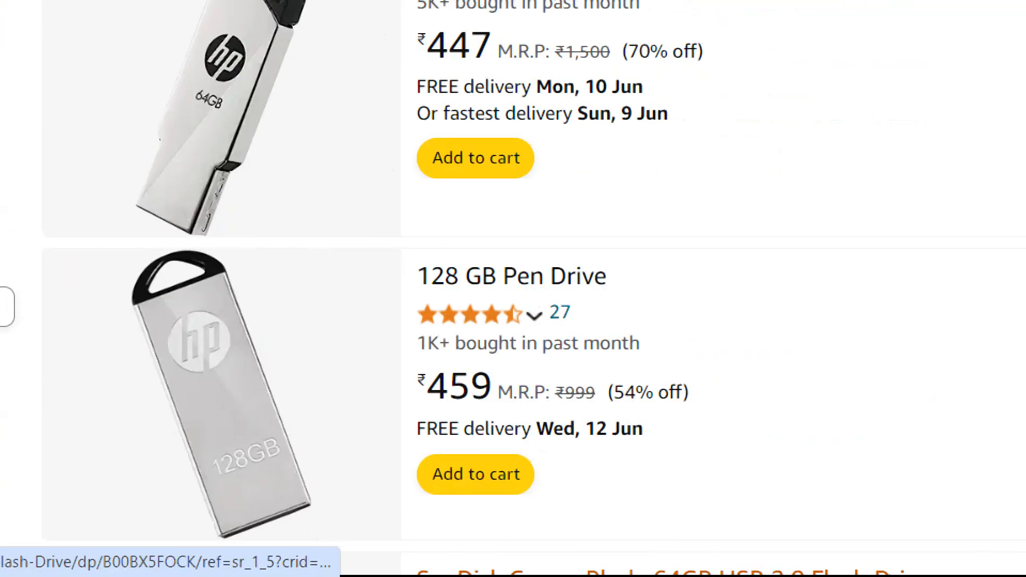
key("super")
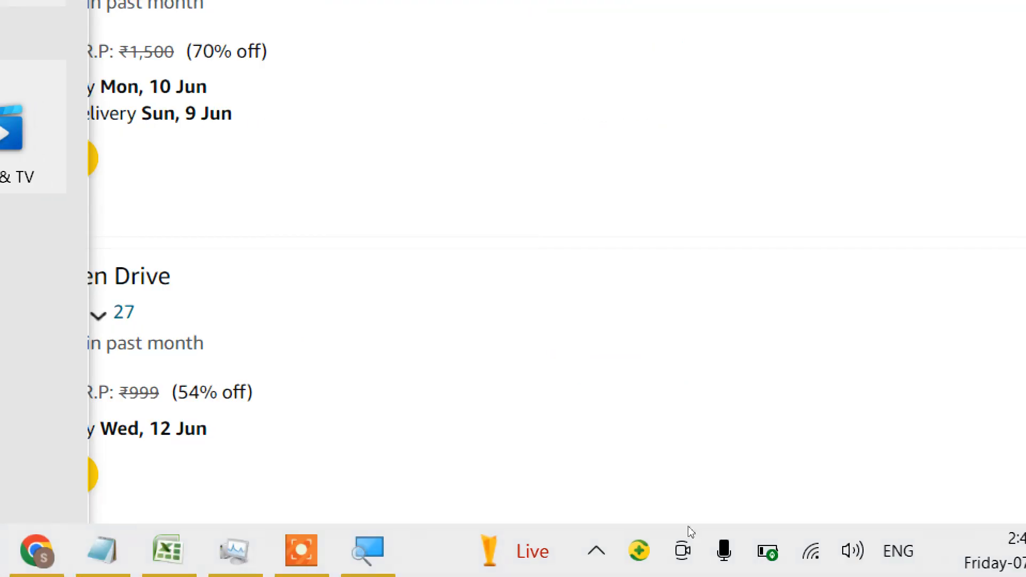
Close the screen Magnifier from its taskbar icon and dismiss the Start menu
left_click(573, 560)
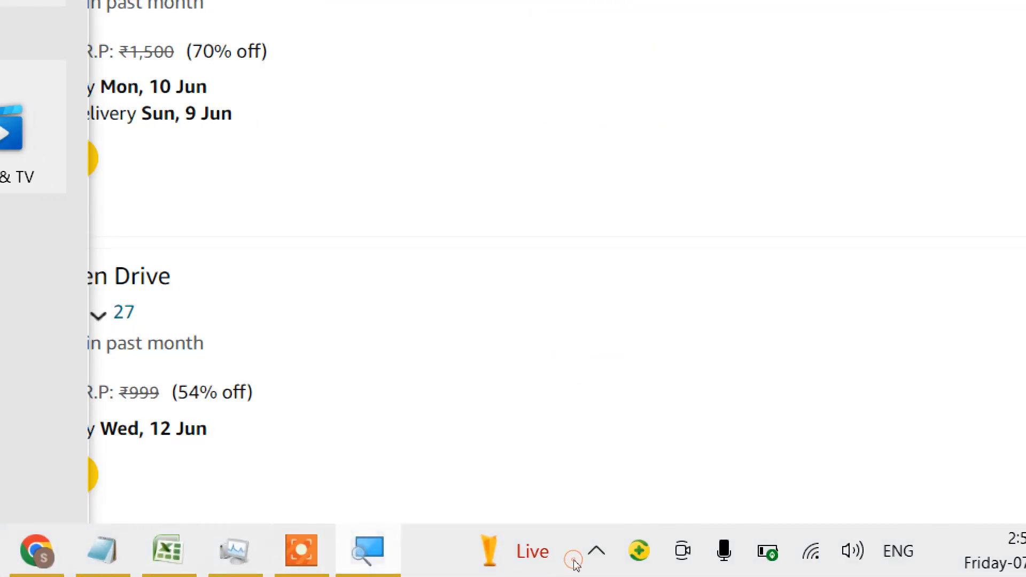
right_click(574, 561)
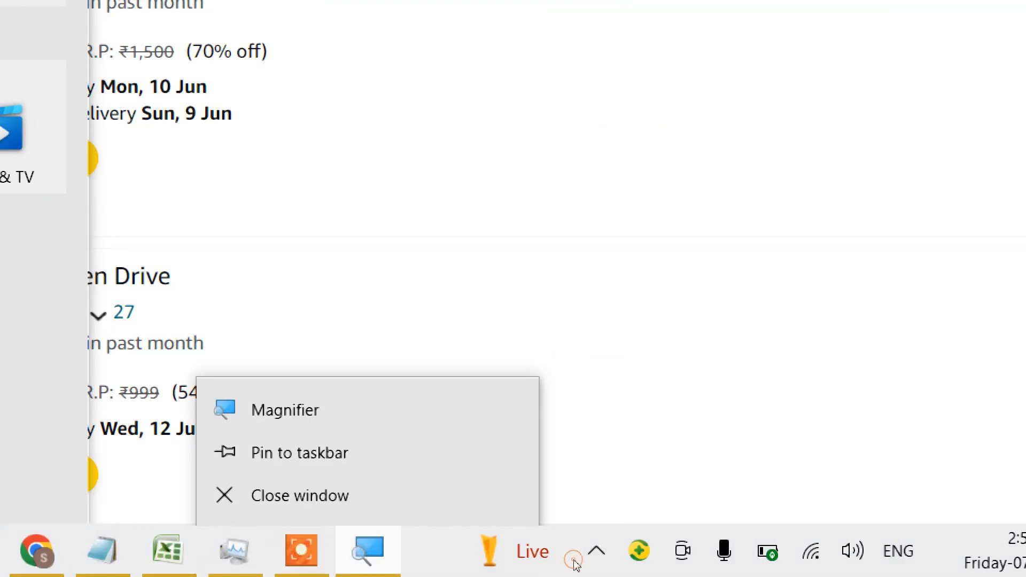
left_click(553, 540)
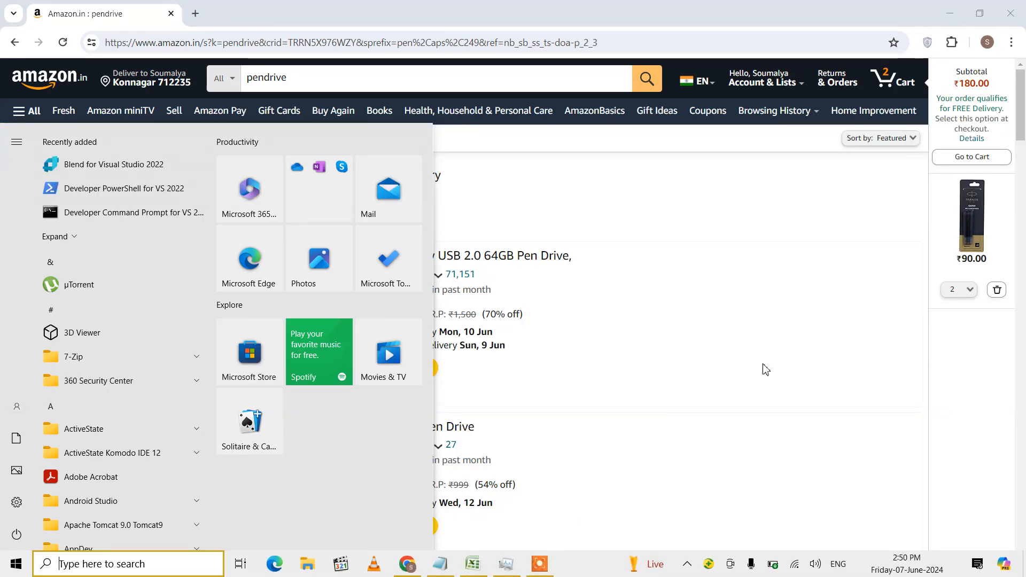
left_click(748, 362)
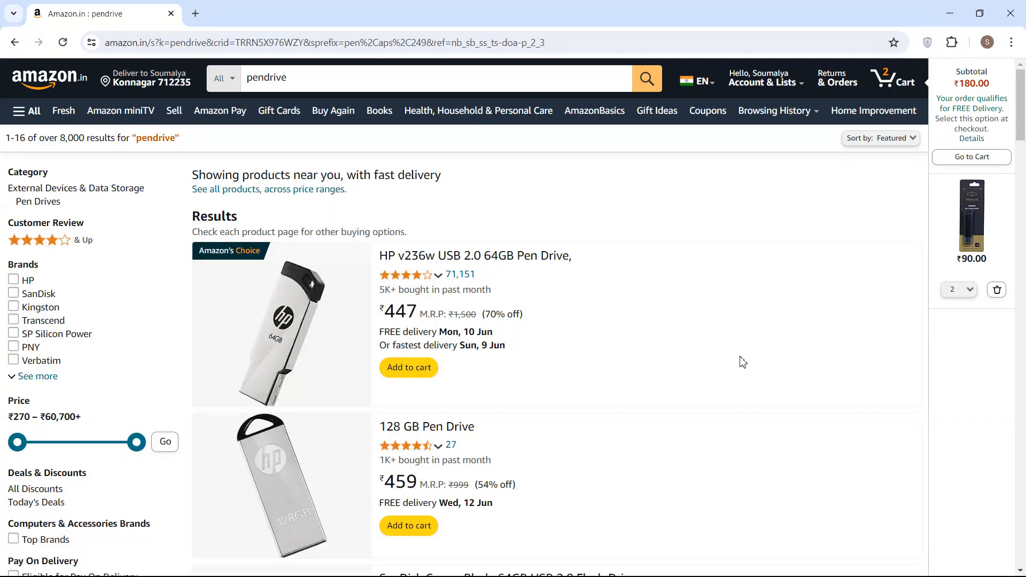
Start Microsoft Word by running 'winword' from the Run box
key("super+r")
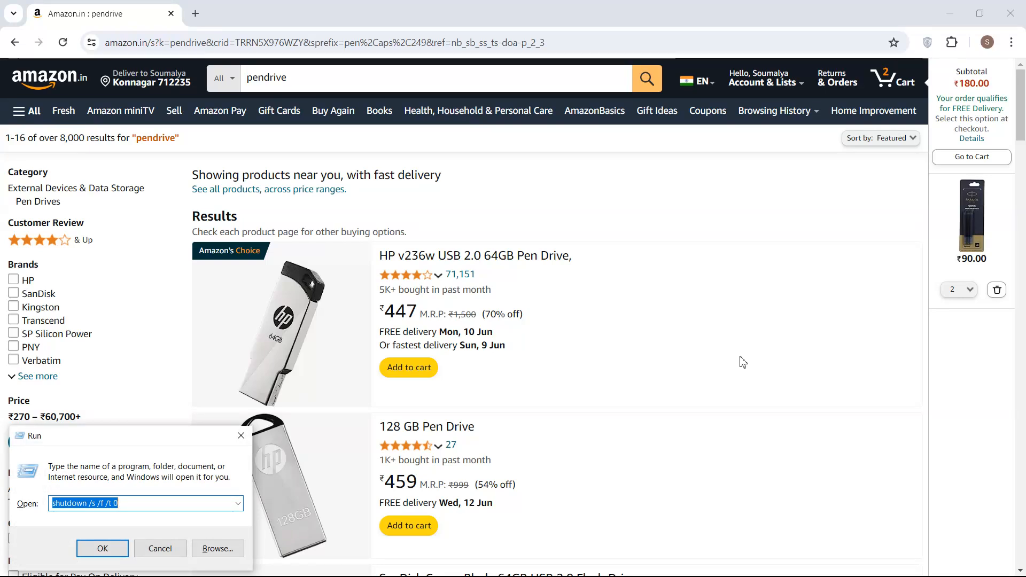
type("wi")
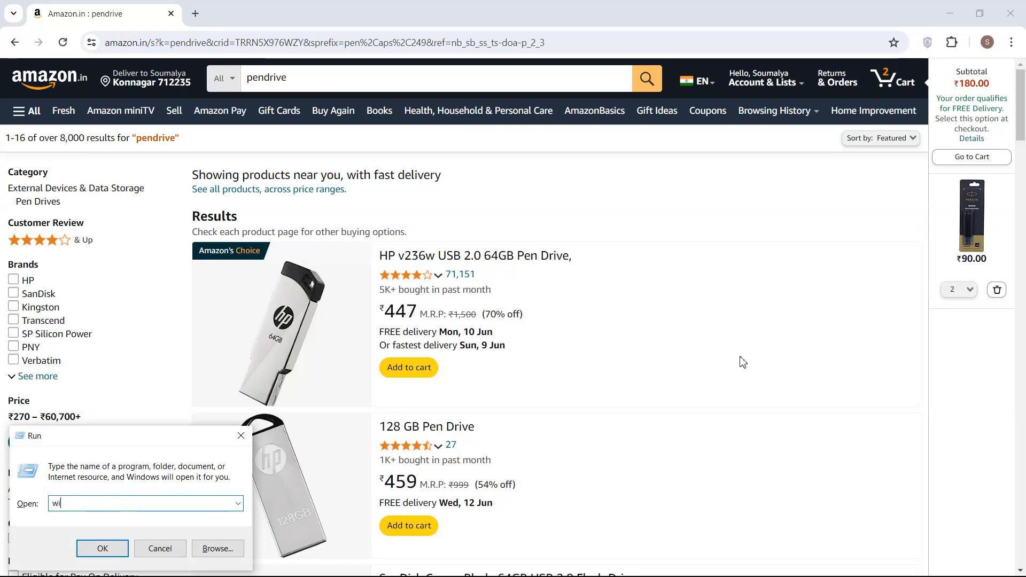
type("nword")
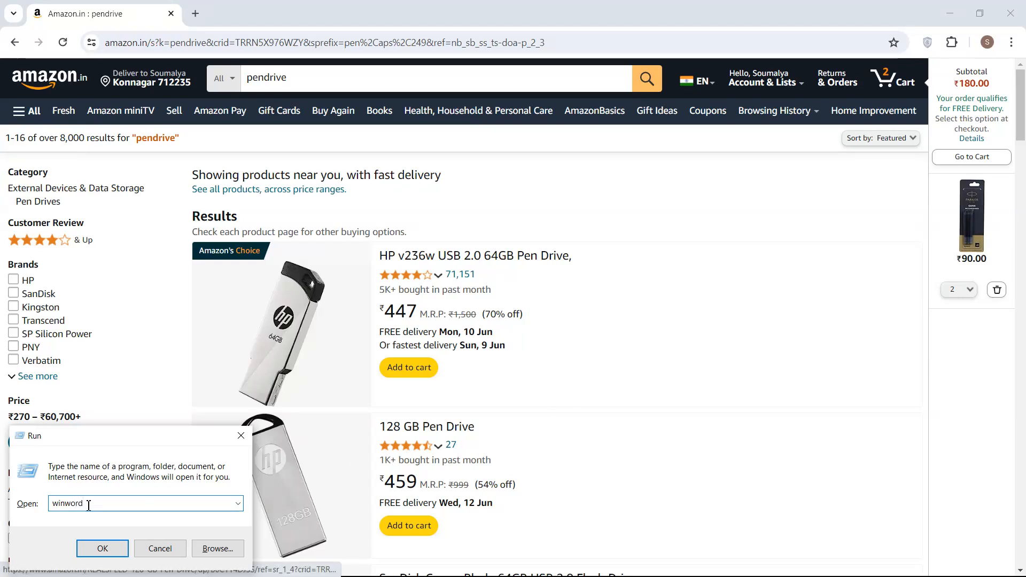
left_click_drag(54, 503, 92, 503)
key("Return")
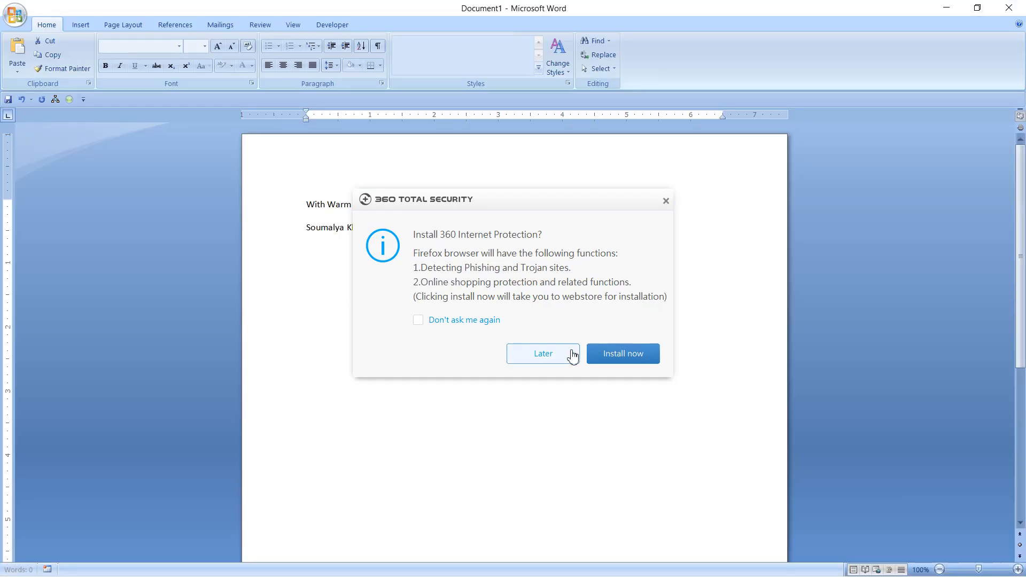
Dismiss the 360 prompt and replace the document text with =rand() sample paragraphs
left_click(568, 357)
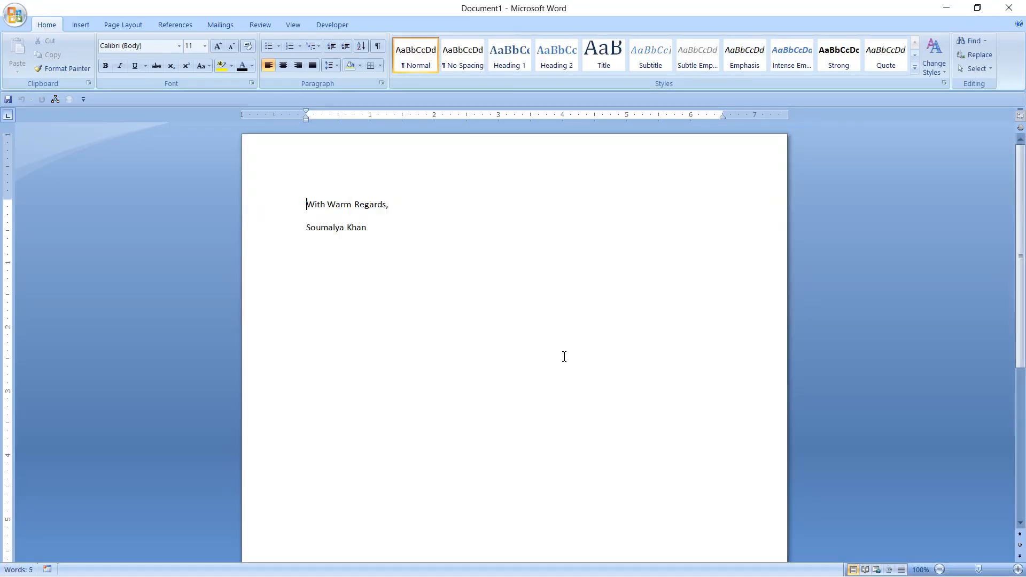
key("ctrl+a")
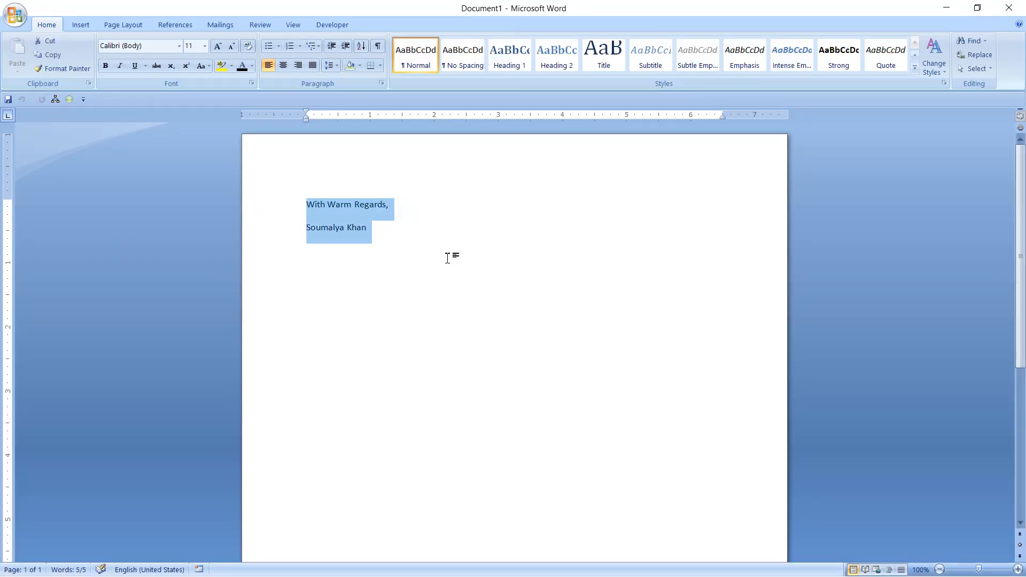
type("=rand")
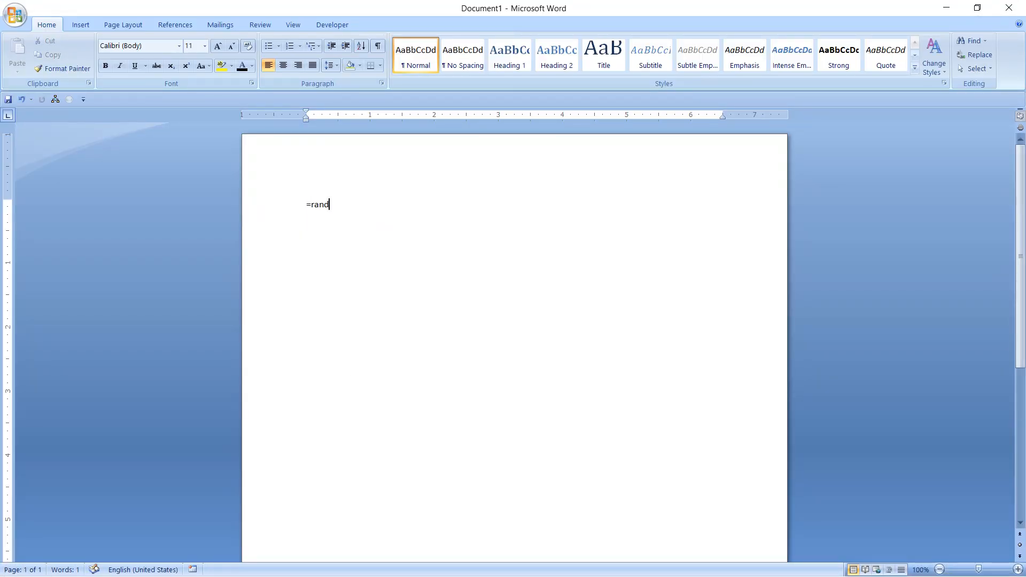
type("()")
key("Return")
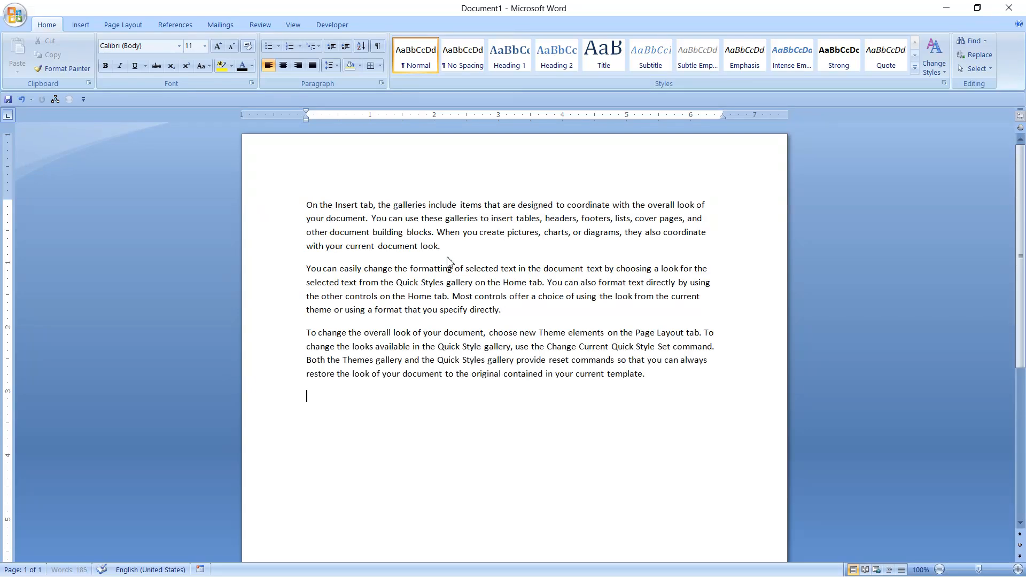
Look at the document's General Options password settings, then cancel without saving
key("ctrl+s")
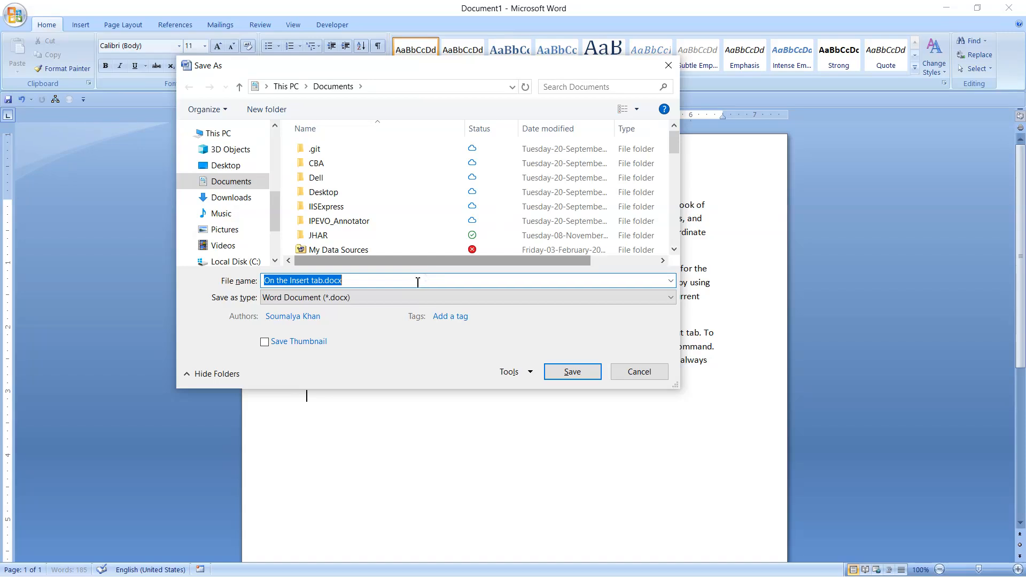
left_click(510, 376)
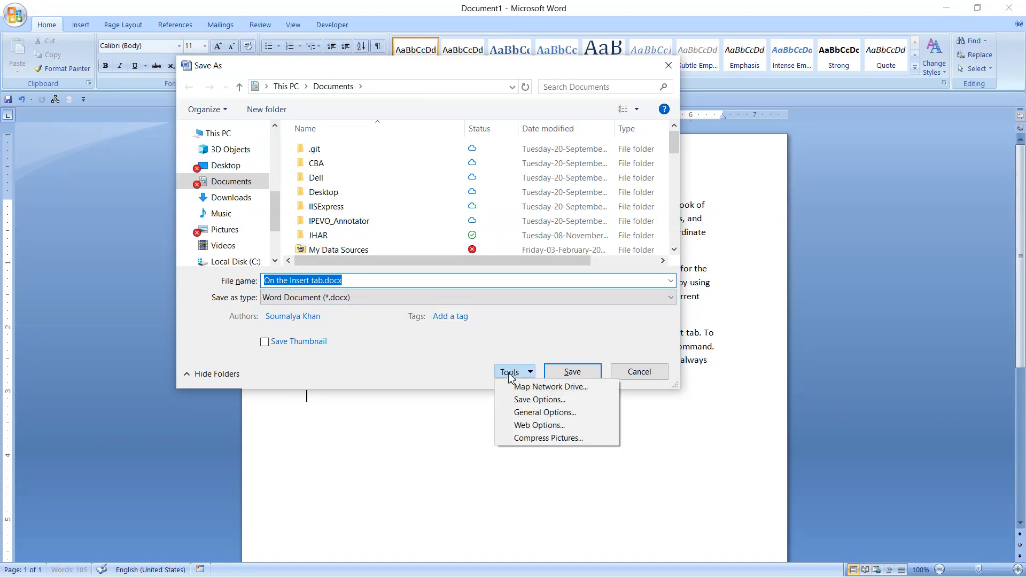
left_click(525, 414)
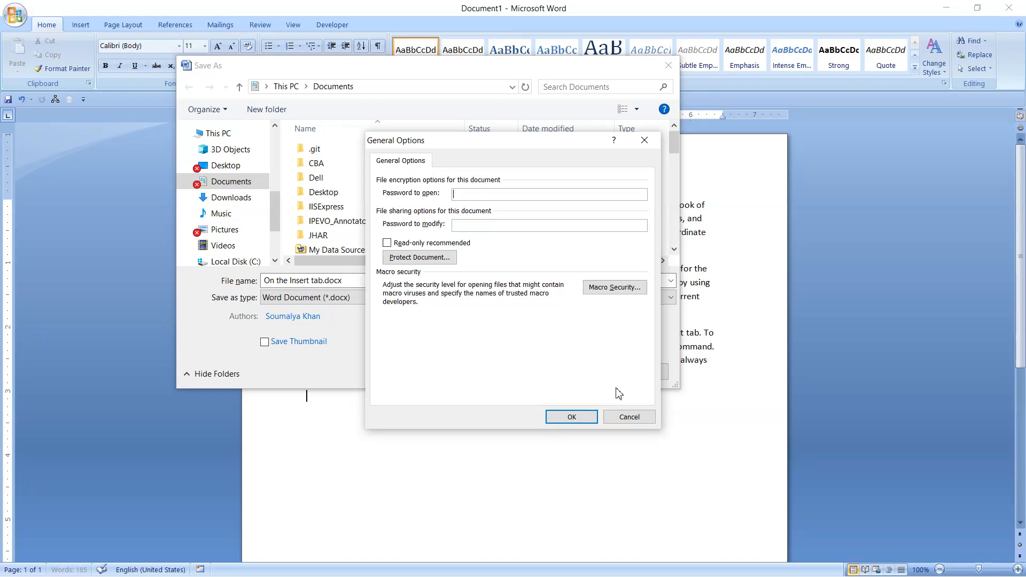
left_click(629, 416)
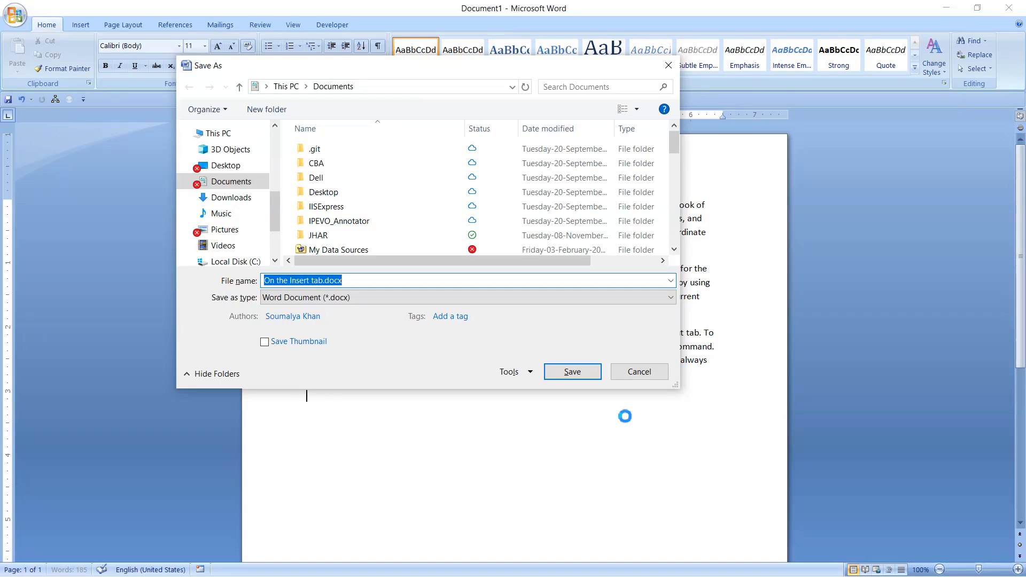
left_click(653, 374)
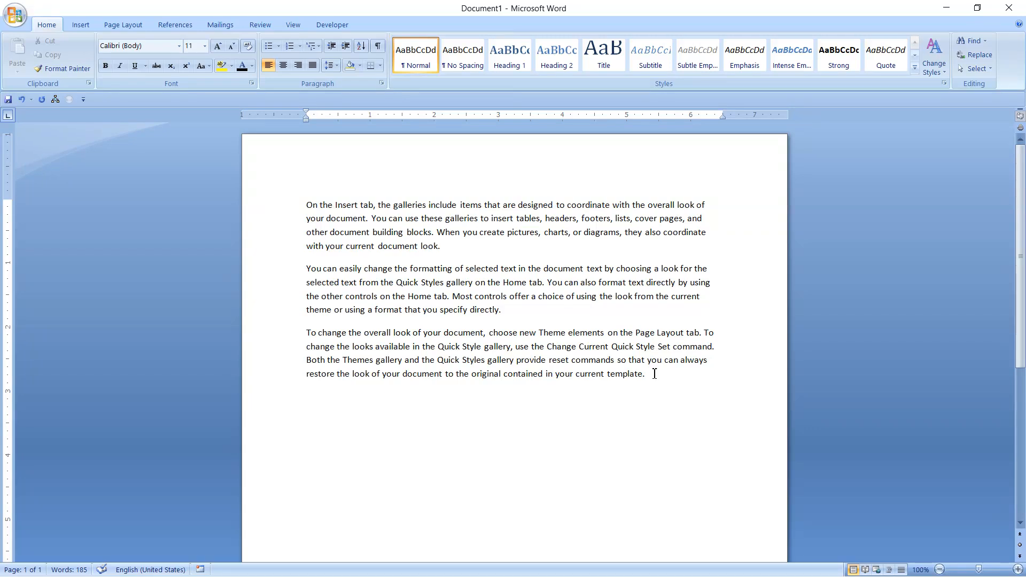
Launch Microsoft Office Excel 2007 via 'excel' in Run and the Windows search, opening blank Book3
key("super+r")
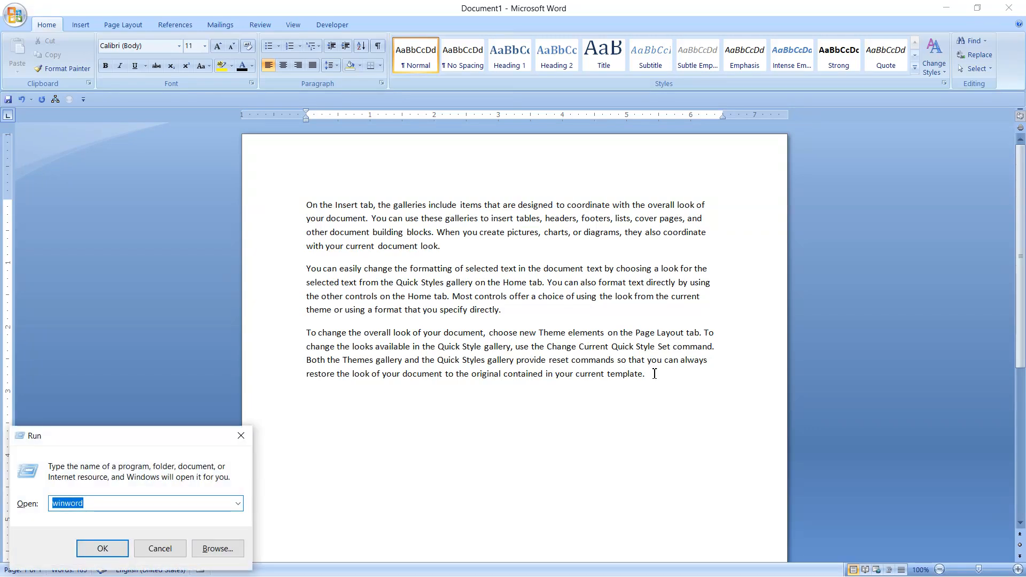
type("exce")
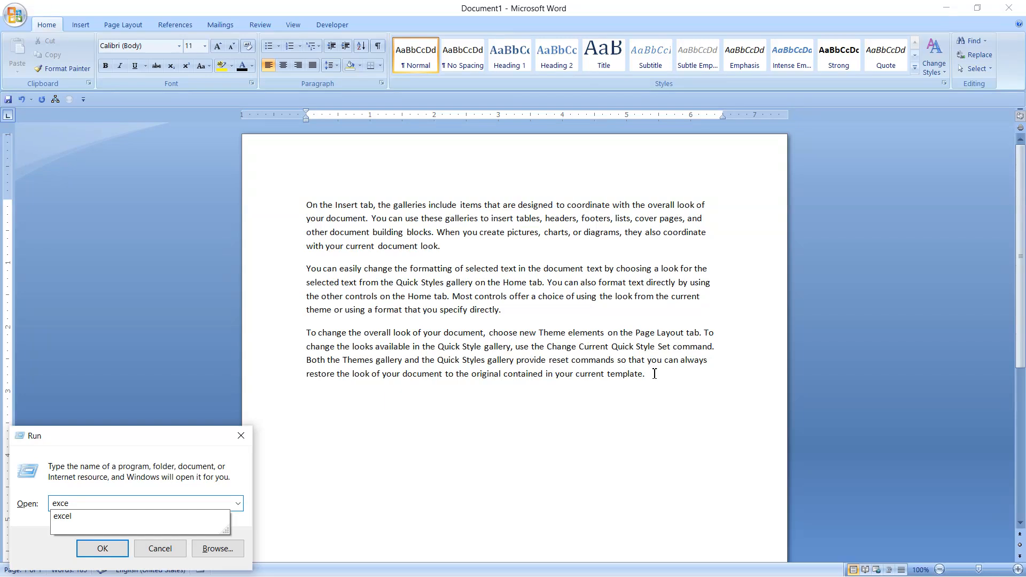
type("l")
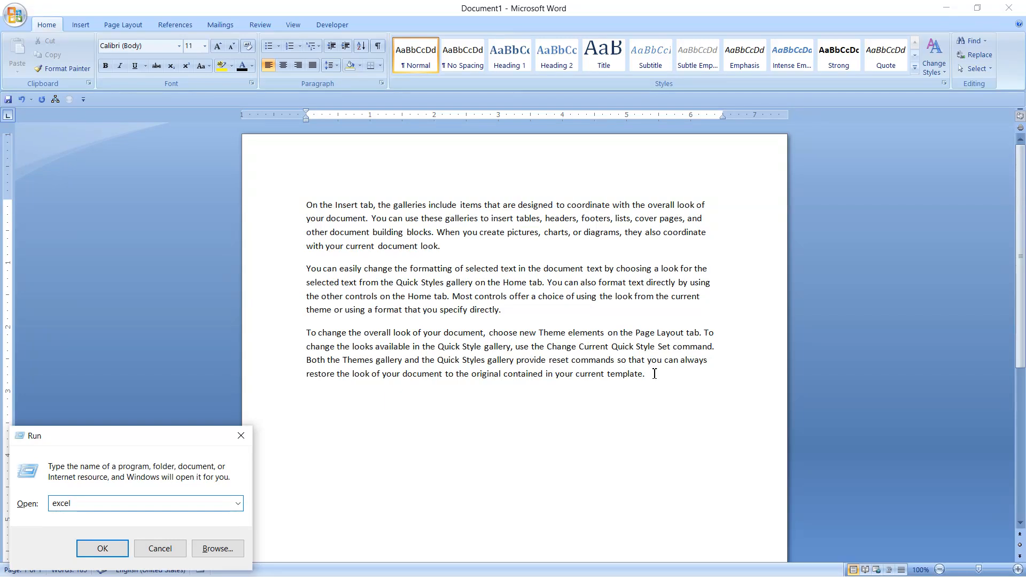
key("Return")
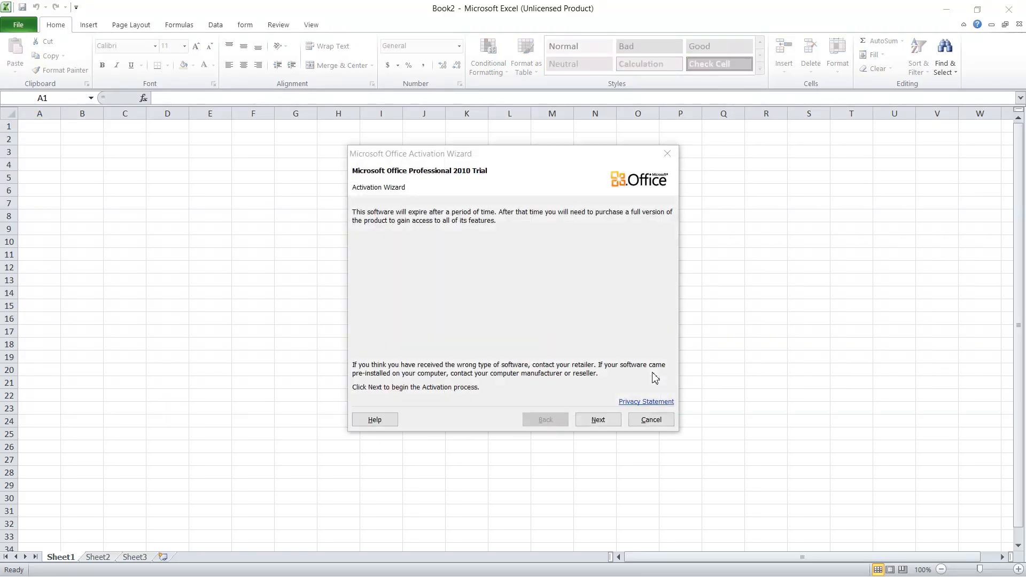
key("super")
type("exce")
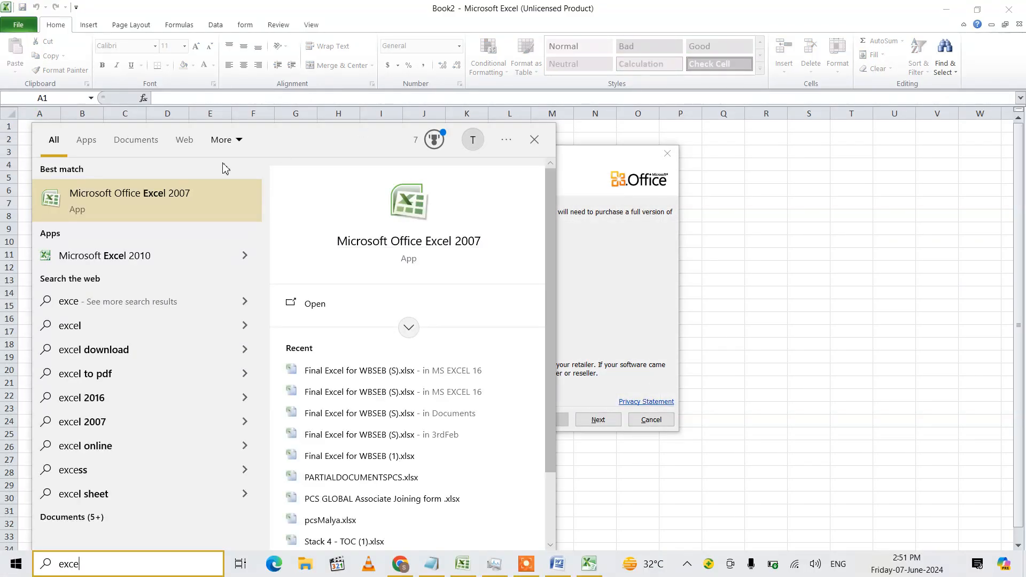
left_click(154, 197)
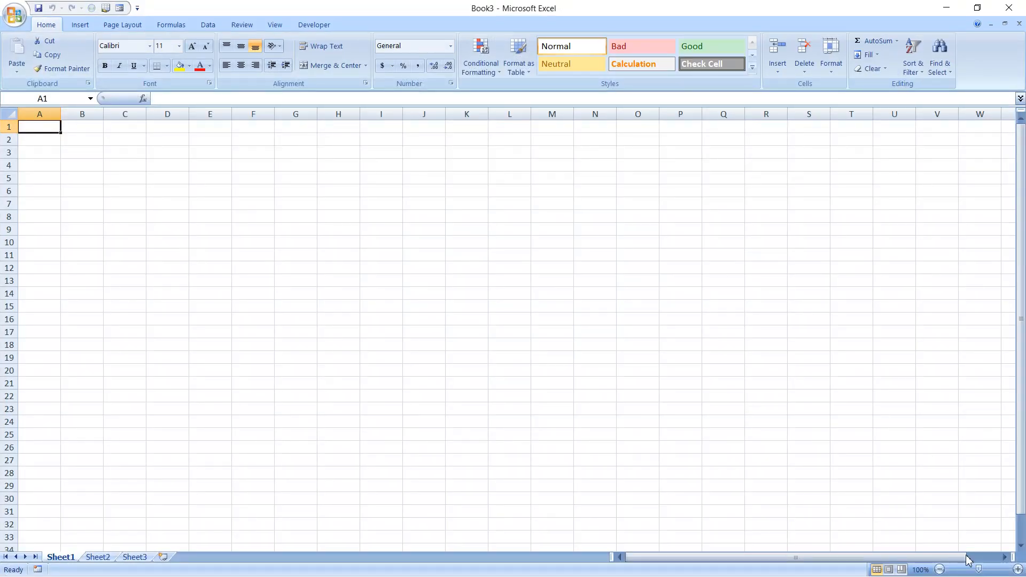
Zoom the empty worksheet in to 230%
left_click(1018, 570)
left_click(1017, 570)
left_click(1018, 570)
left_click(1018, 570)
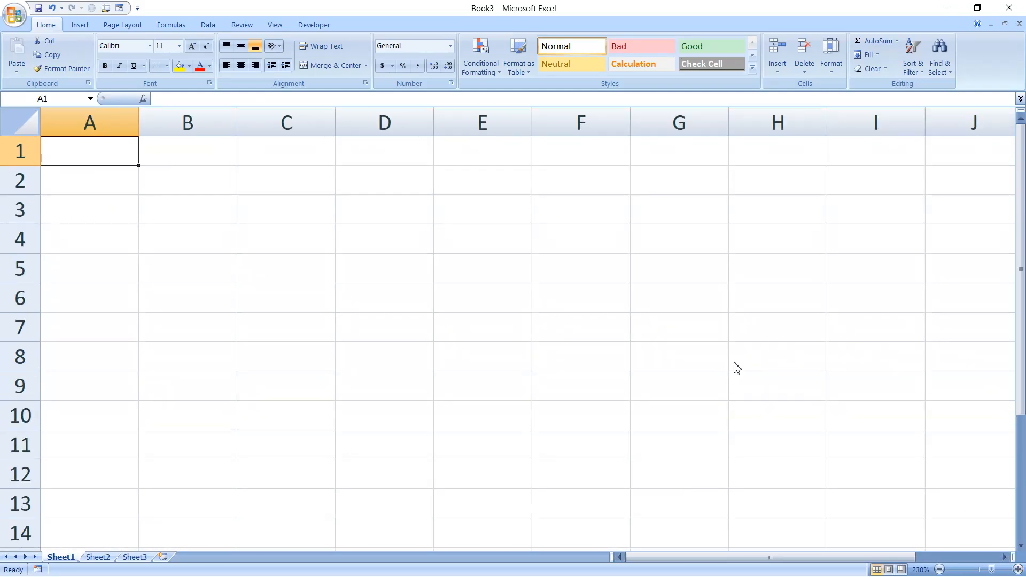
Inspect the workbook's Password to open option, then cancel and close Save As unsaved
key("ctrl+s")
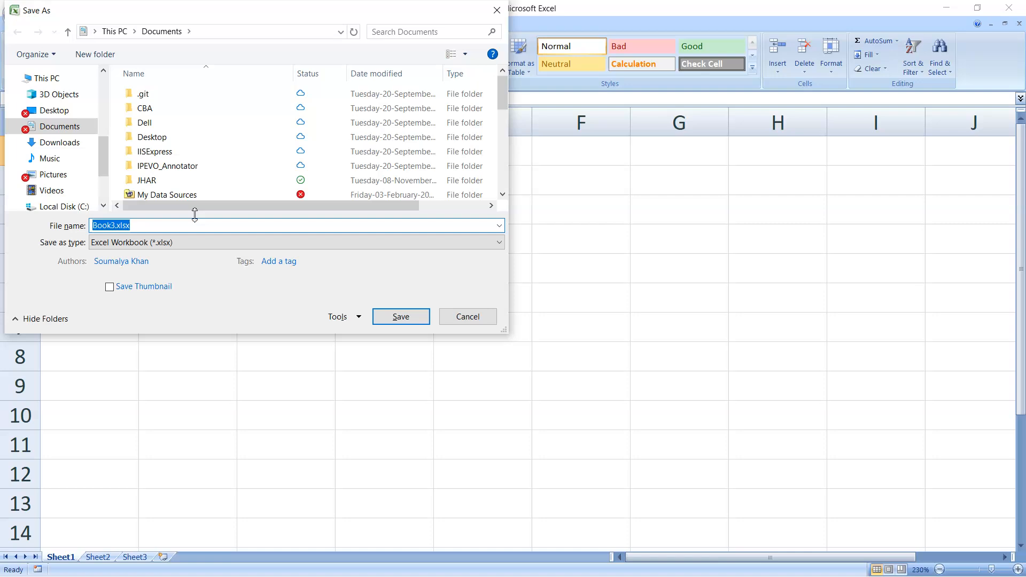
left_click(337, 318)
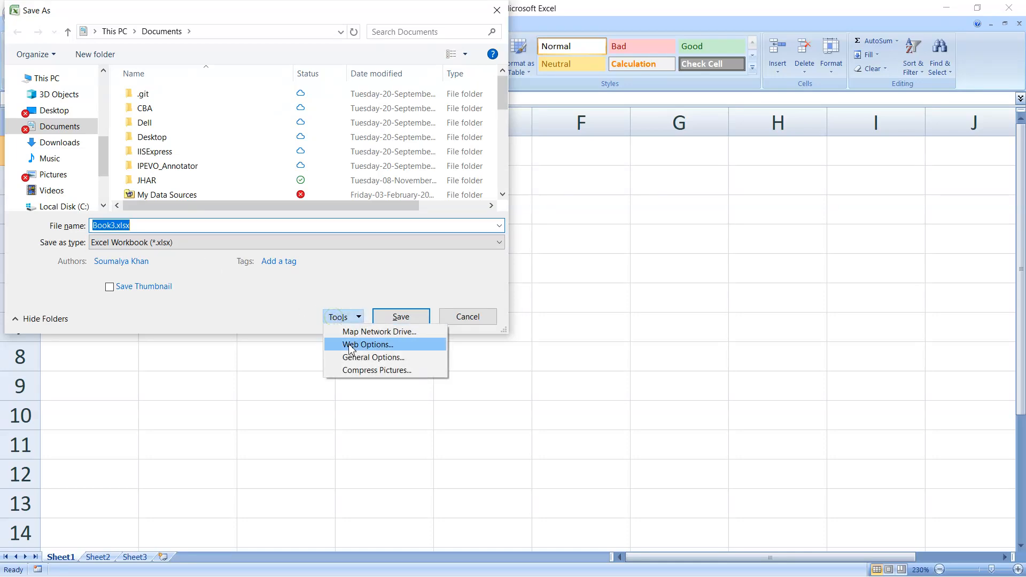
left_click(360, 358)
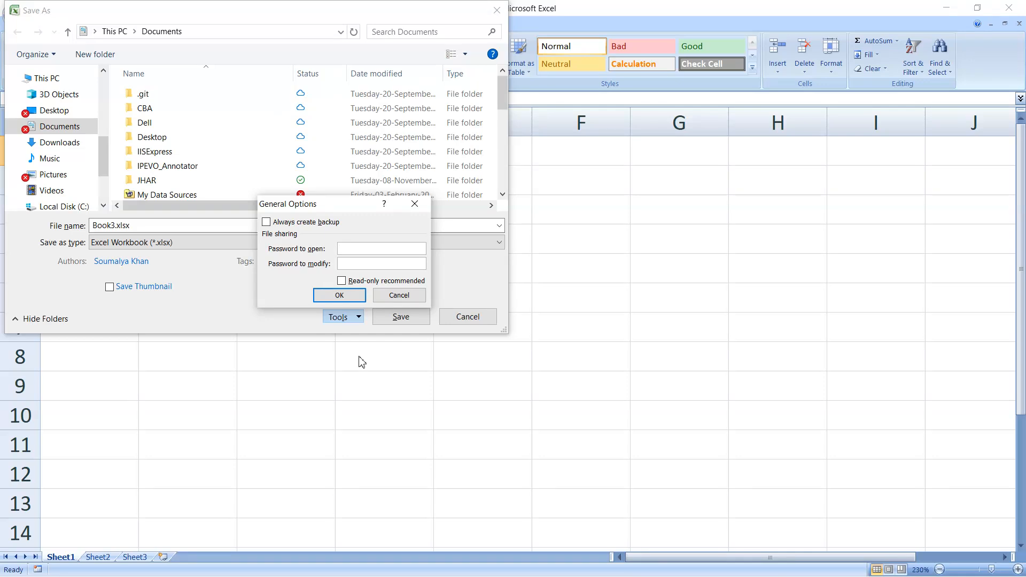
left_click(351, 250)
left_click(396, 294)
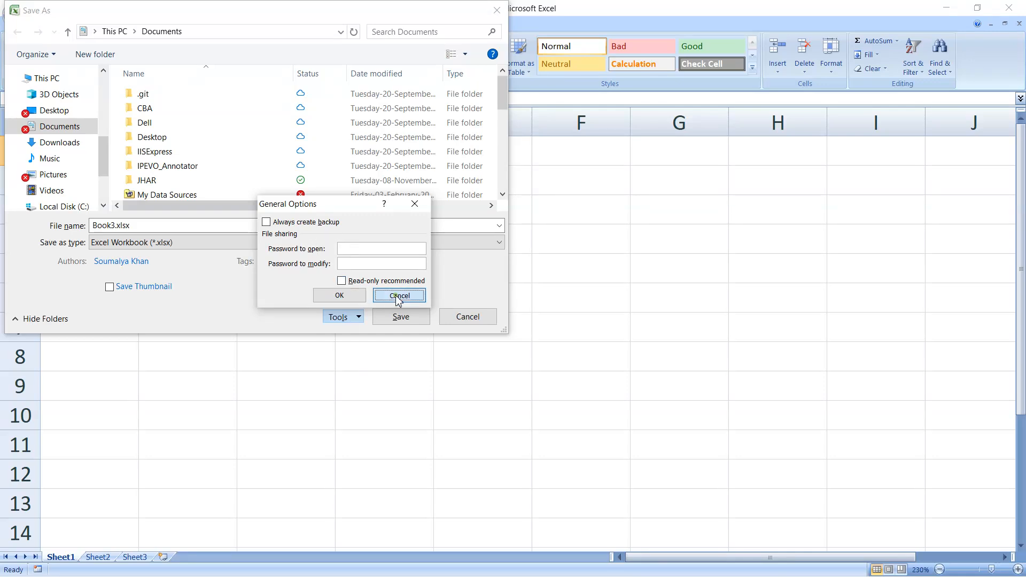
left_click(498, 11)
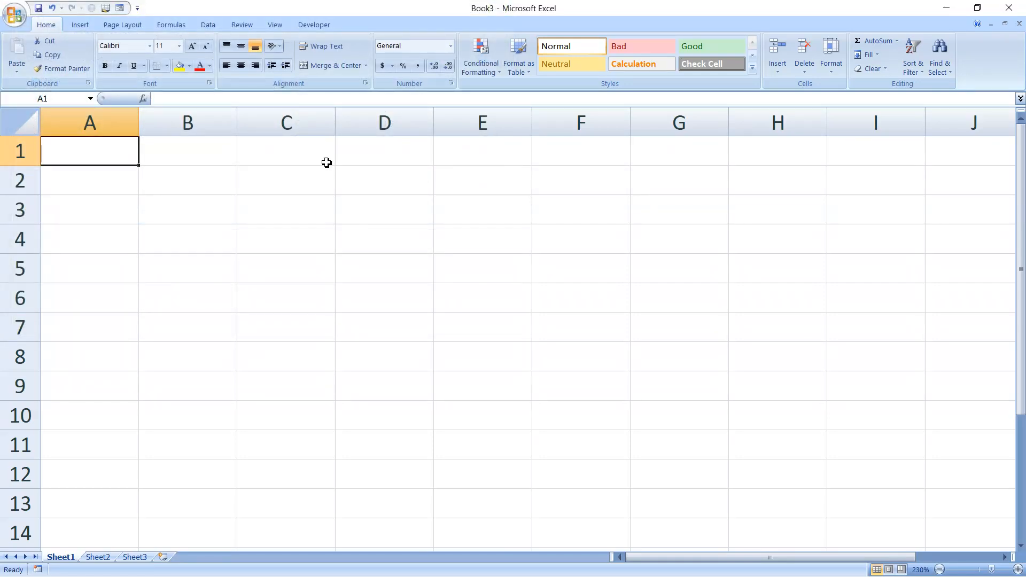
Enter the headings Item, Rate, Qty and Total across A1:D1
type("I")
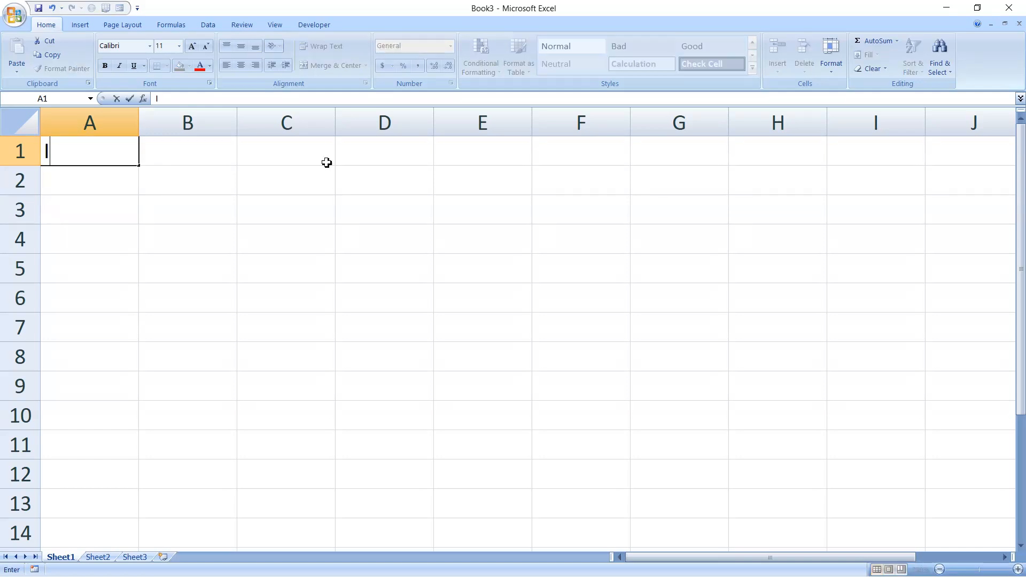
type("tem")
key("Tab")
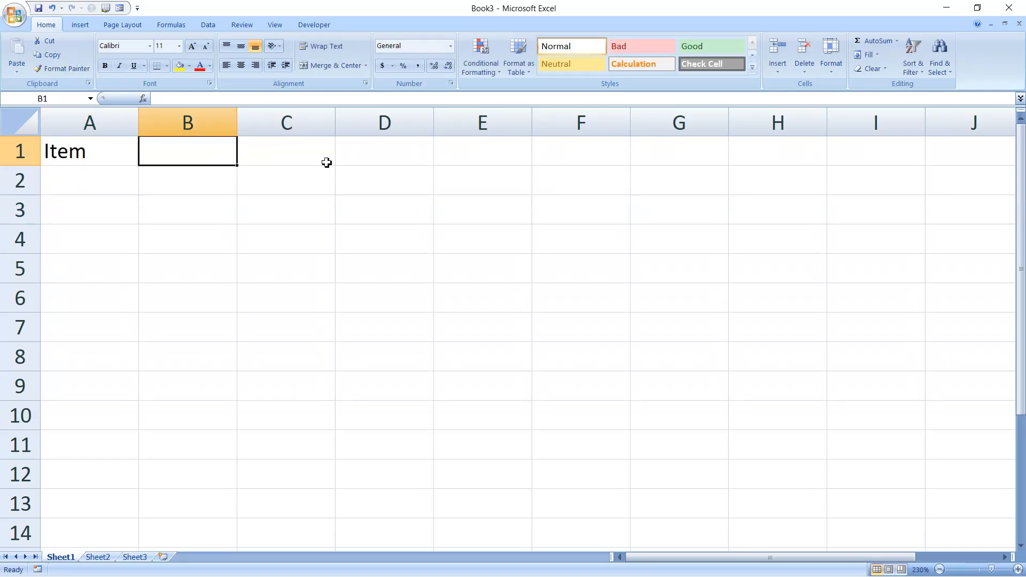
type("Rate")
key("Tab")
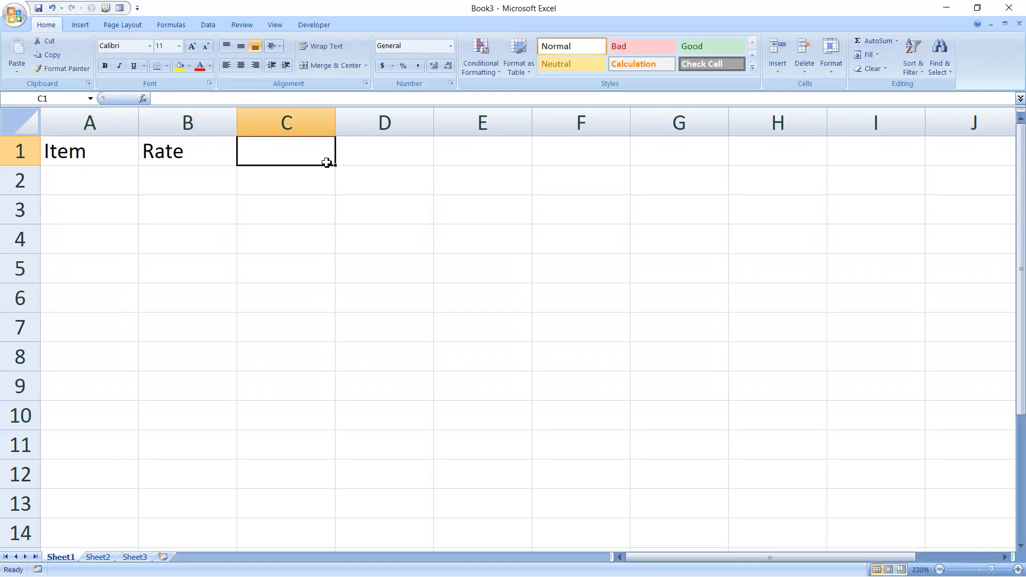
type("W")
key("BackSpace")
type("Qty")
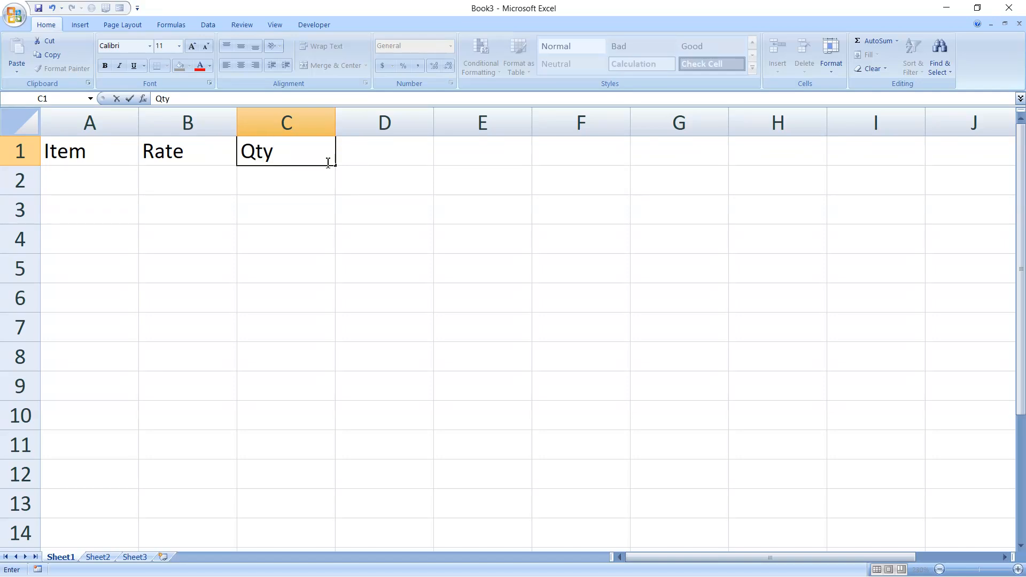
key("Tab")
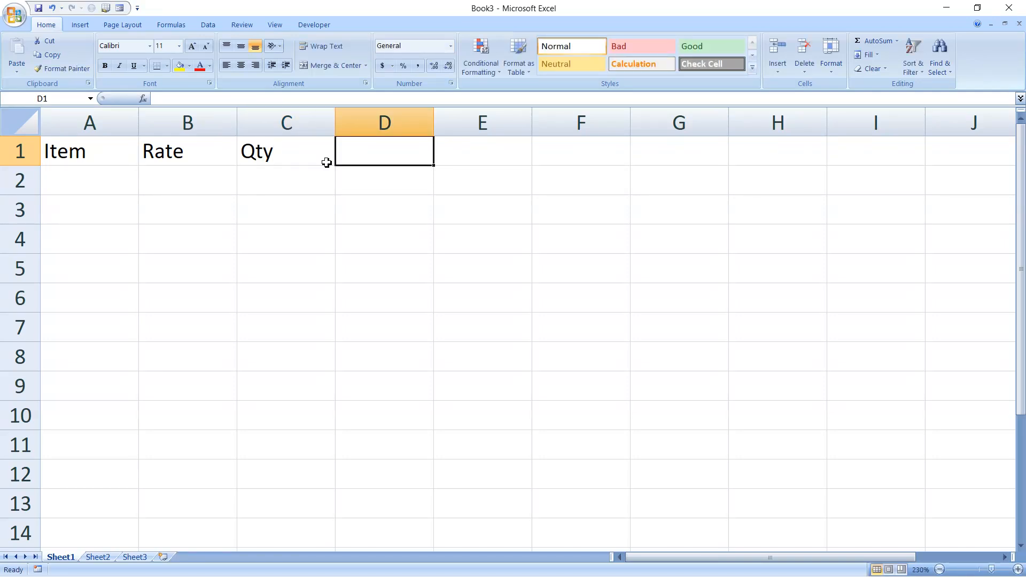
type("Toita")
key("BackSpace")
key("BackSpace")
key("BackSpace")
type("tal")
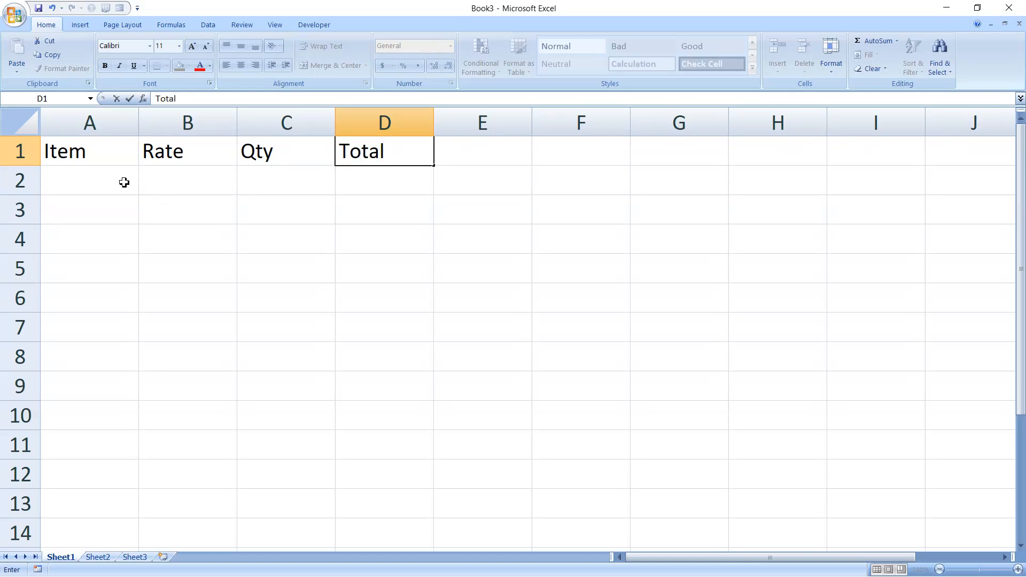
left_click(108, 190)
List A4 Paper, Pencil, Stapler and Wooden Scale down A2:A5
type("A")
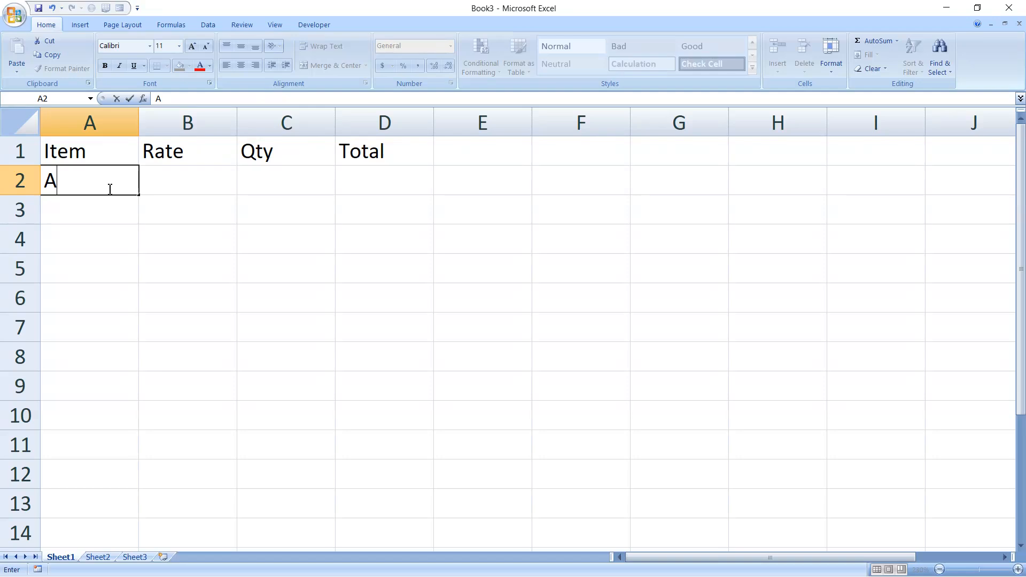
type("4 Paper")
key("Return")
type("Pencil")
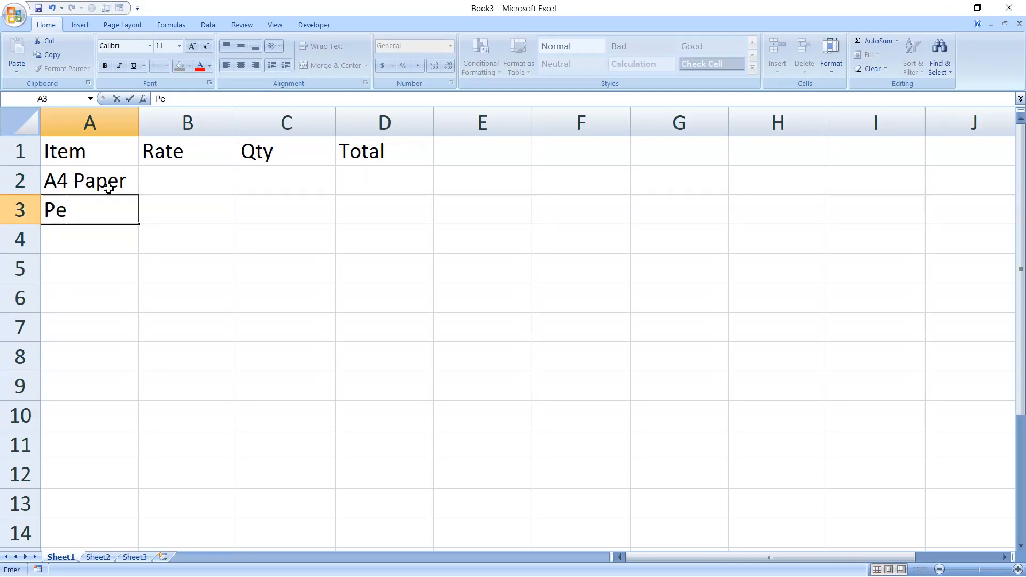
key("Return")
type("Stapler")
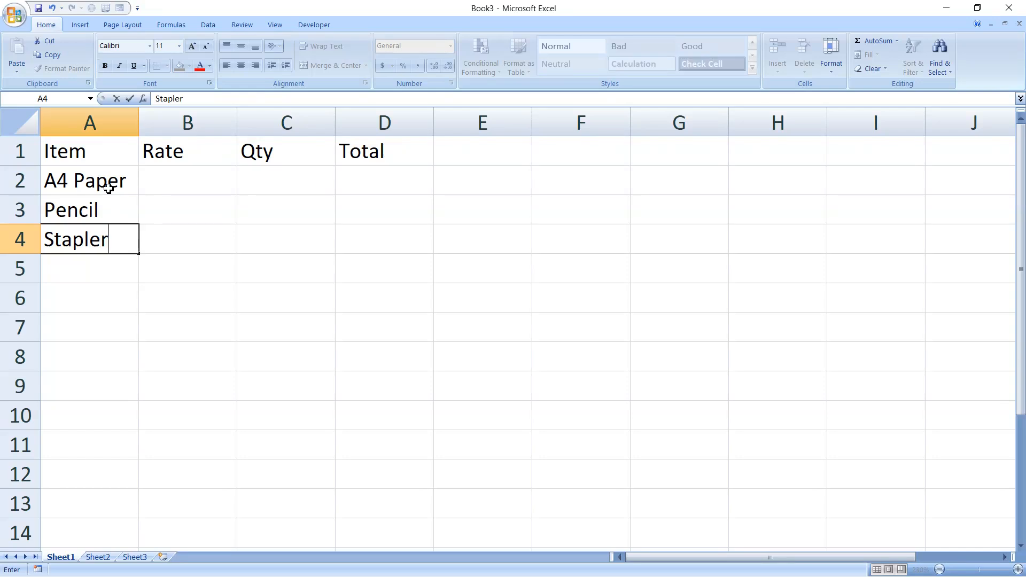
key("Return")
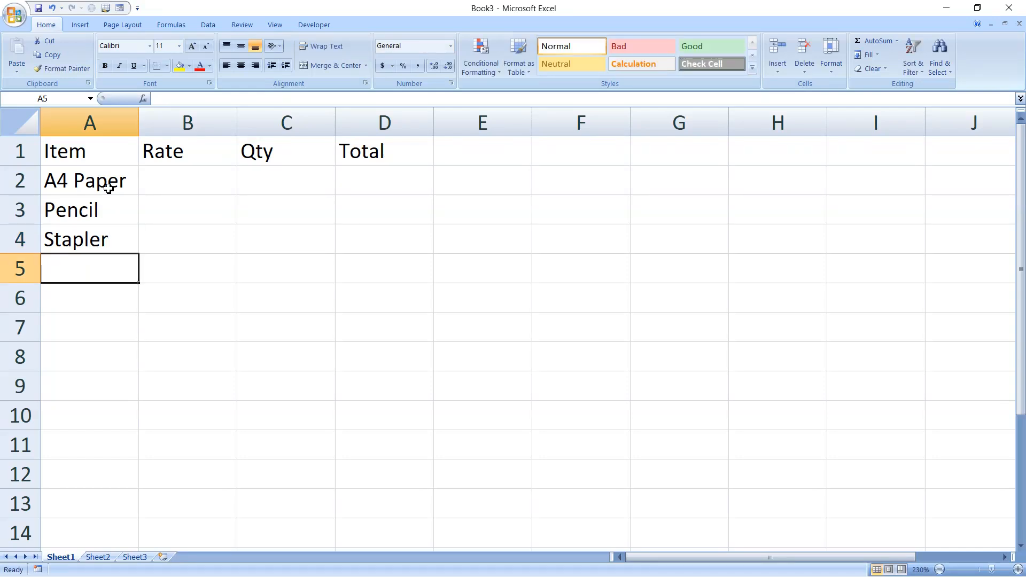
type("Wo")
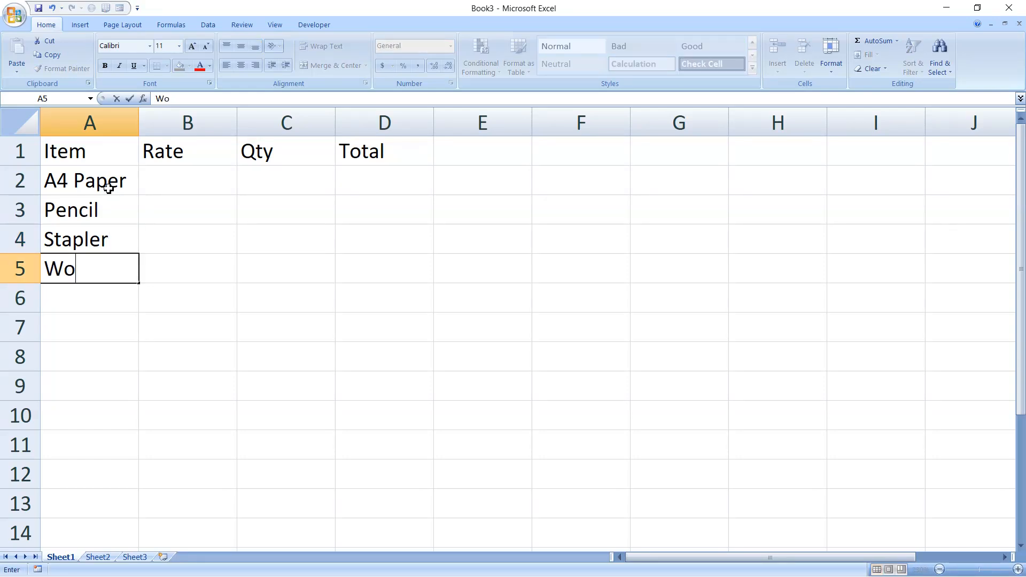
type("oden Sacle")
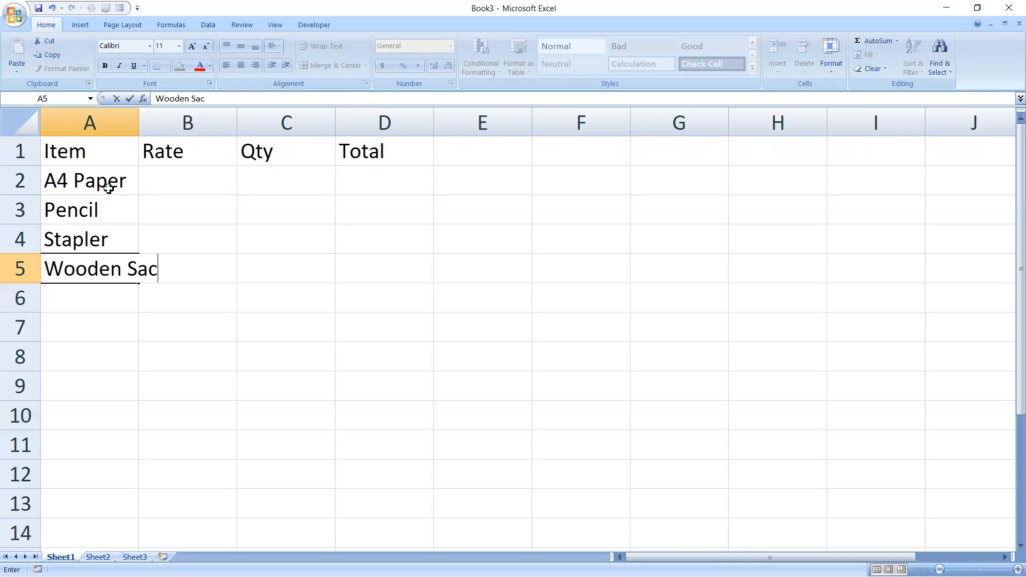
key("BackSpace")
key("BackSpace")
key("BackSpace")
key("BackSpace")
type("cale")
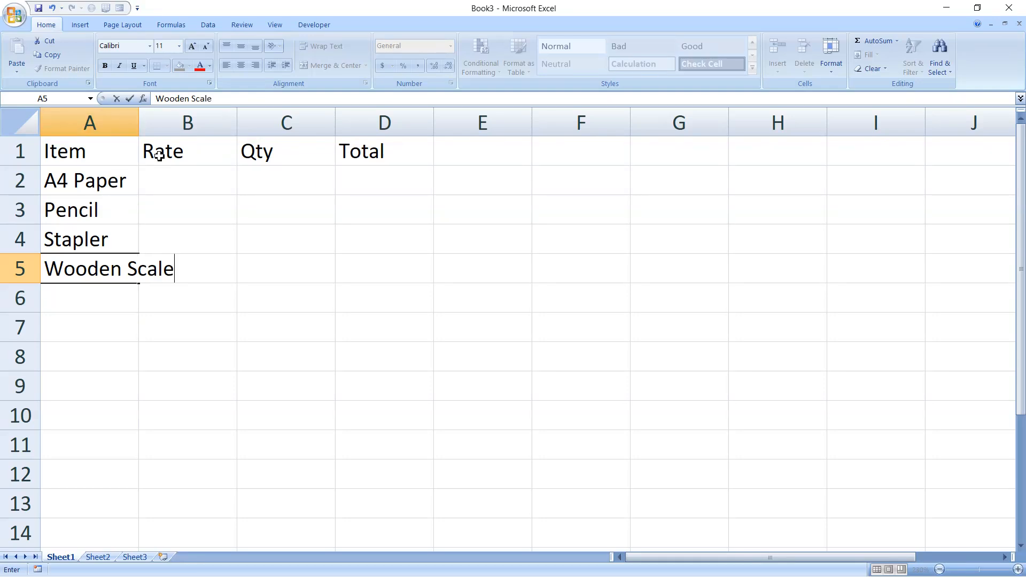
left_click(138, 118)
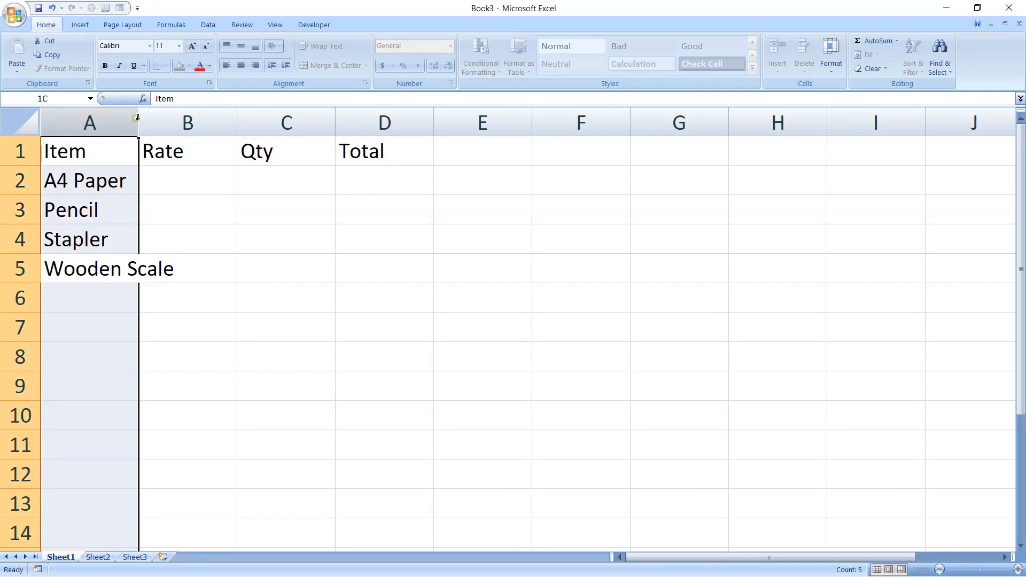
Widen column A and enter the rates 2.5, 12, 55.6 and 12.35 in B2:B5
left_click_drag(138, 119, 218, 123)
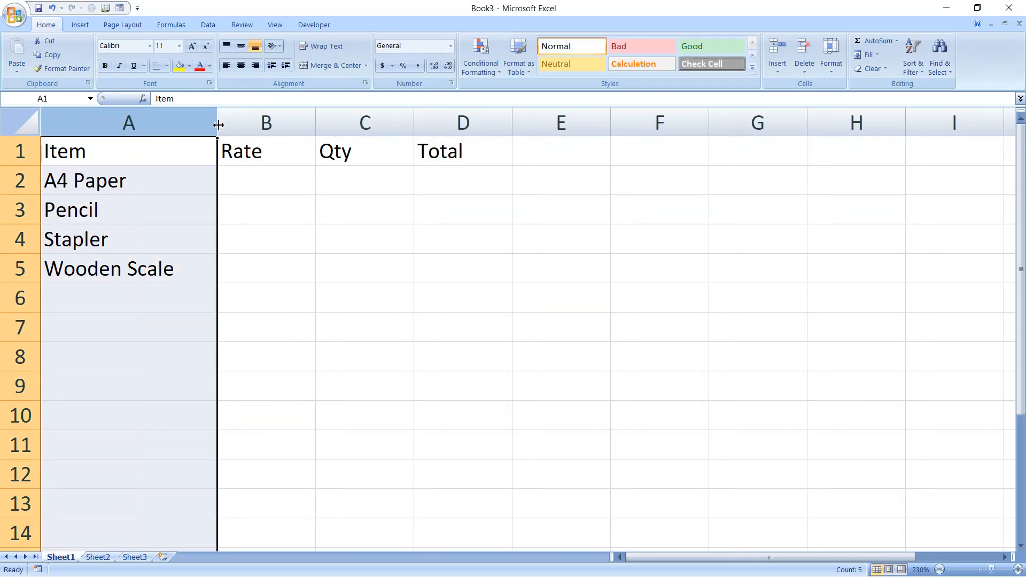
left_click(245, 188)
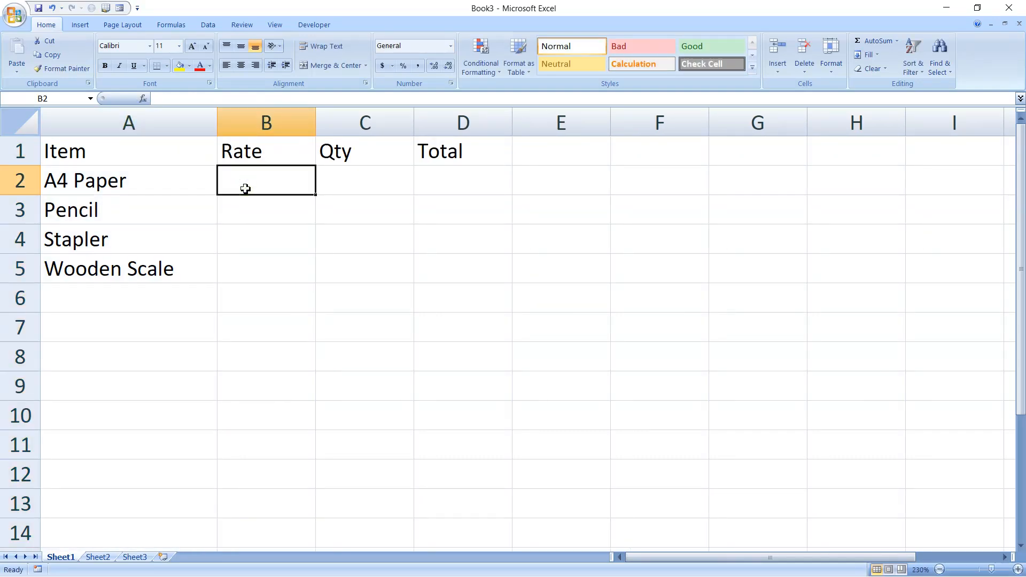
type("2.")
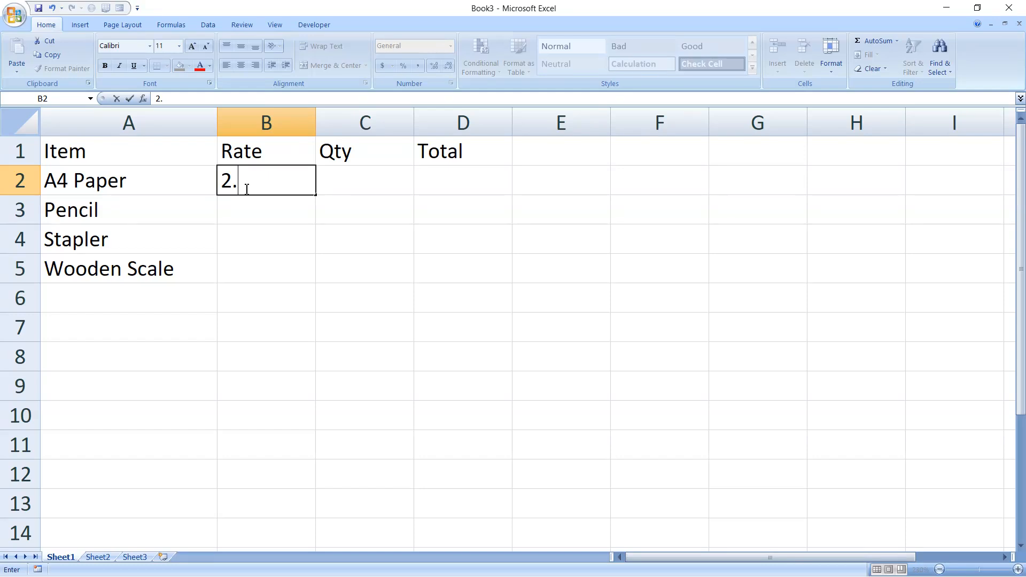
type("5")
key("Return")
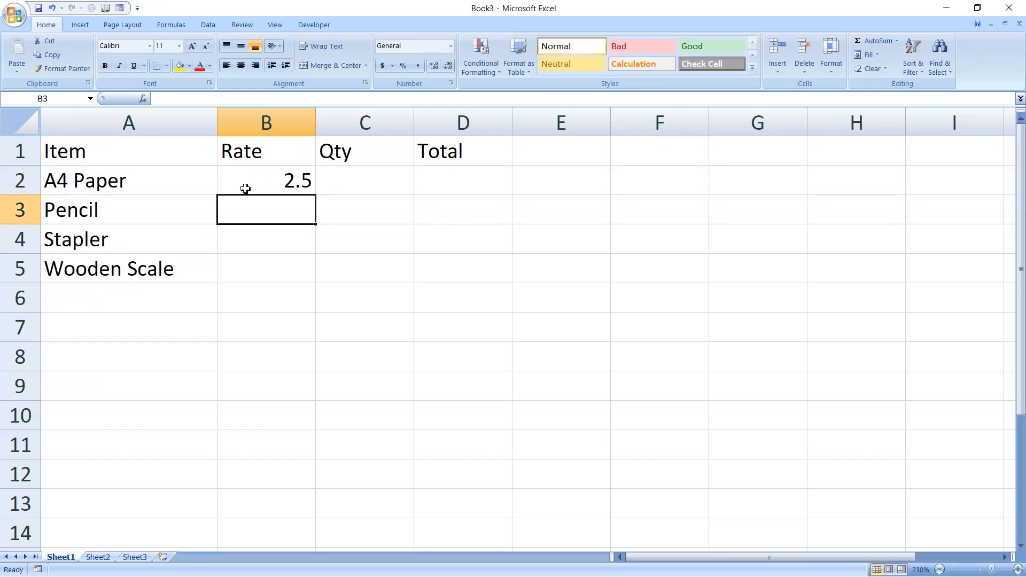
type("12")
key("Return")
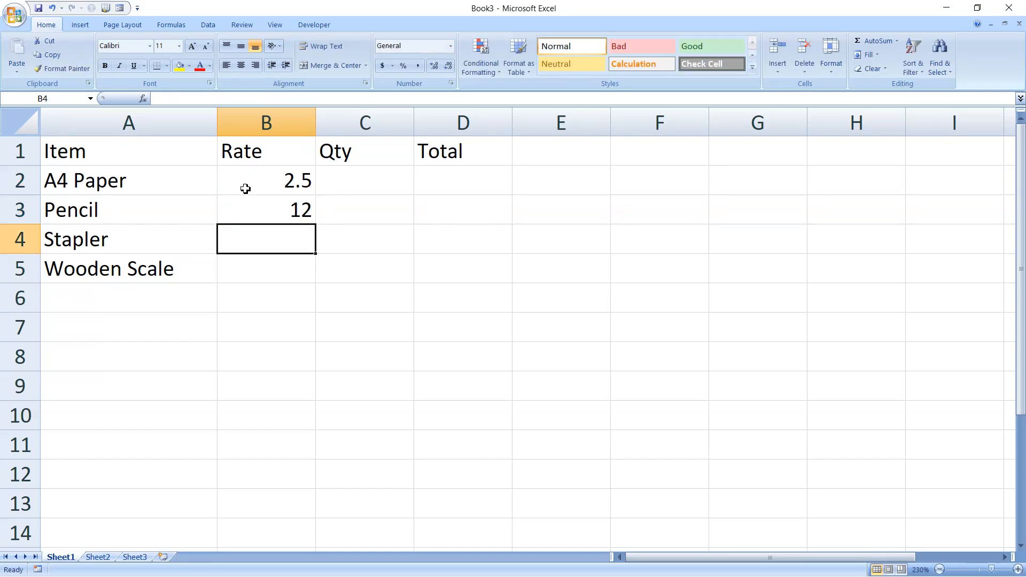
type("55.60")
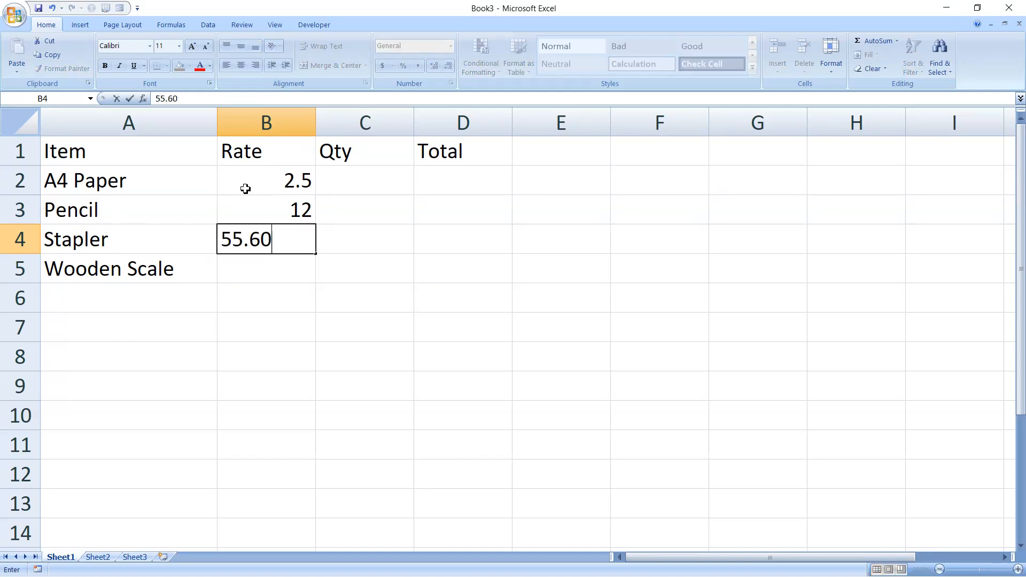
key("Return")
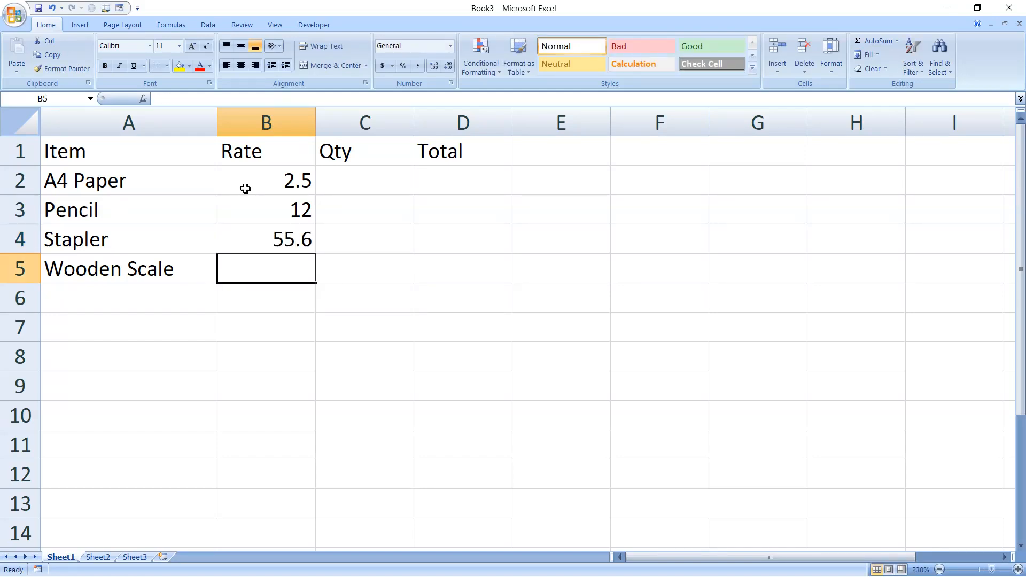
type("12.35")
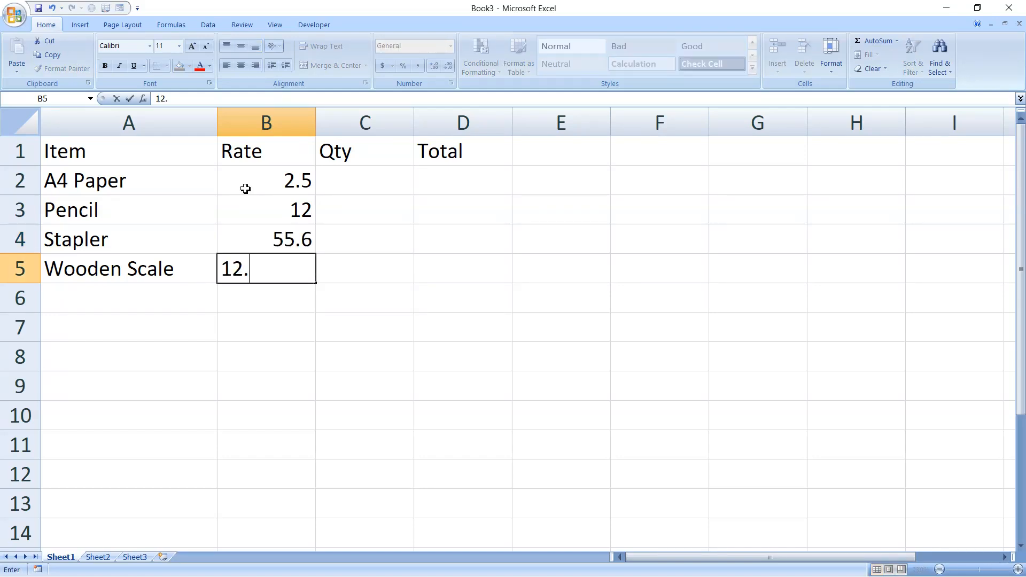
key("Up")
key("Up")
key("Up")
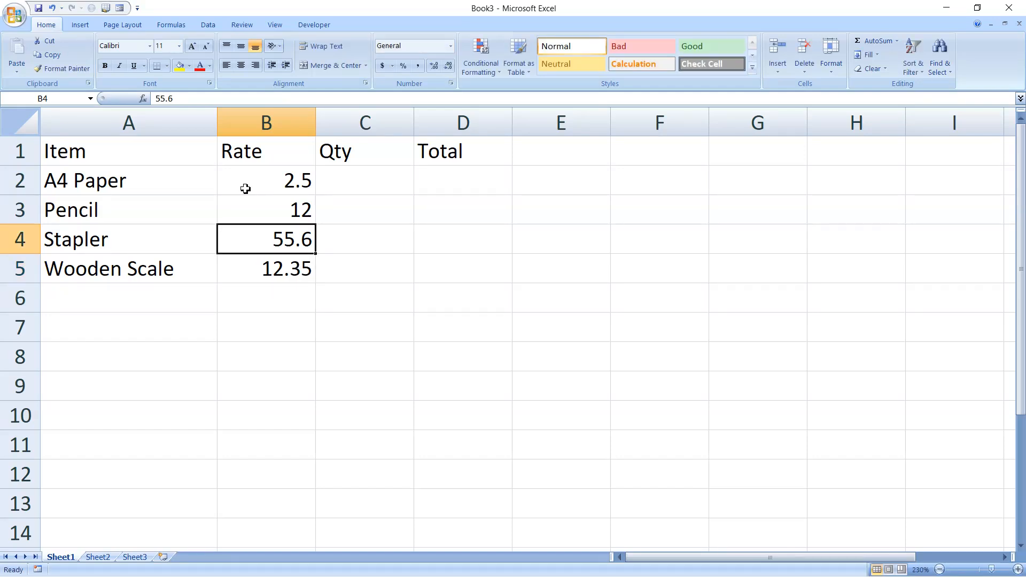
Enter the quantities 129, 32, 15 and 12 in C2:C5
key("Right")
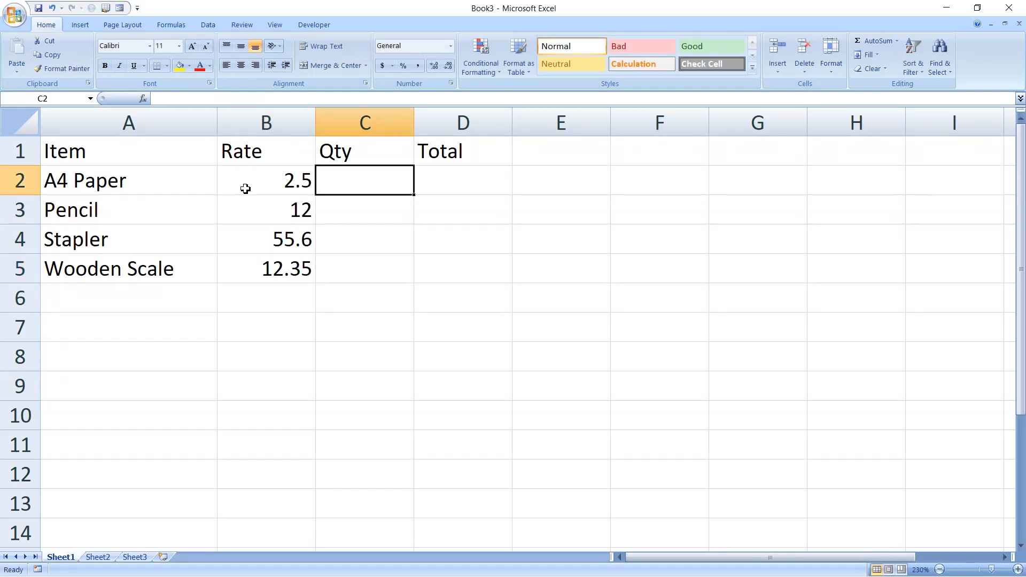
type("12")
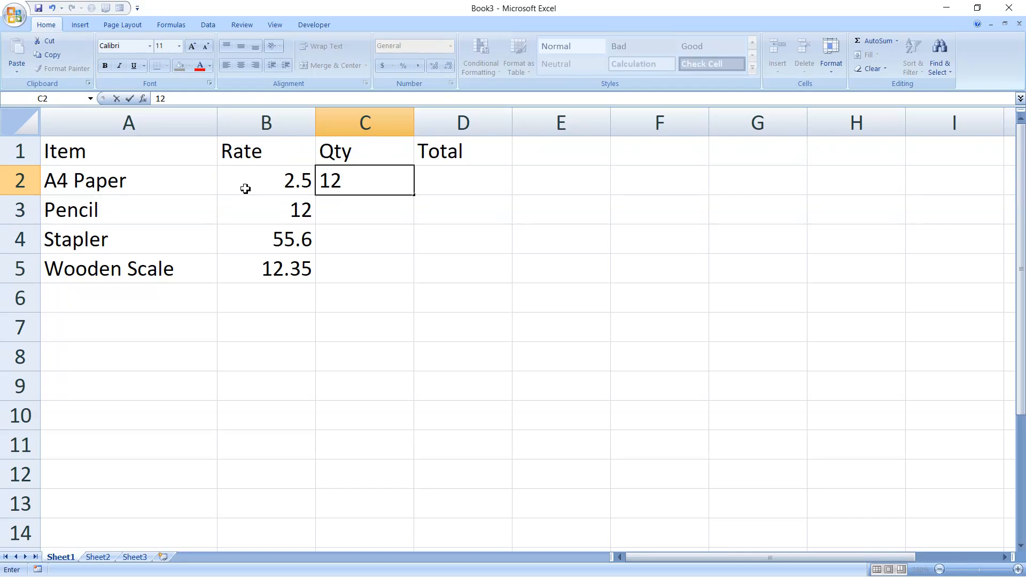
type("9")
key("Return")
type("32")
key("Return")
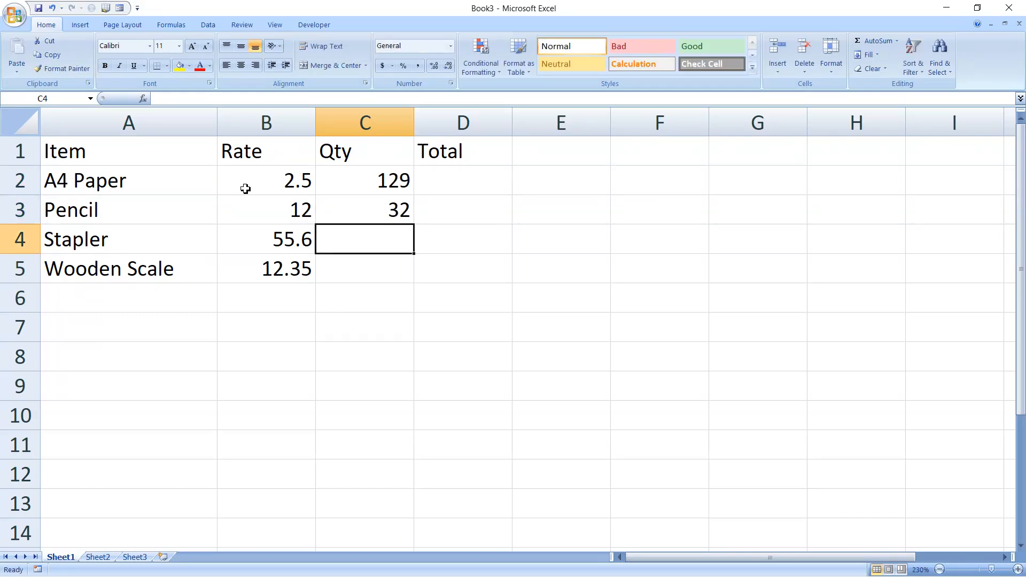
type("15")
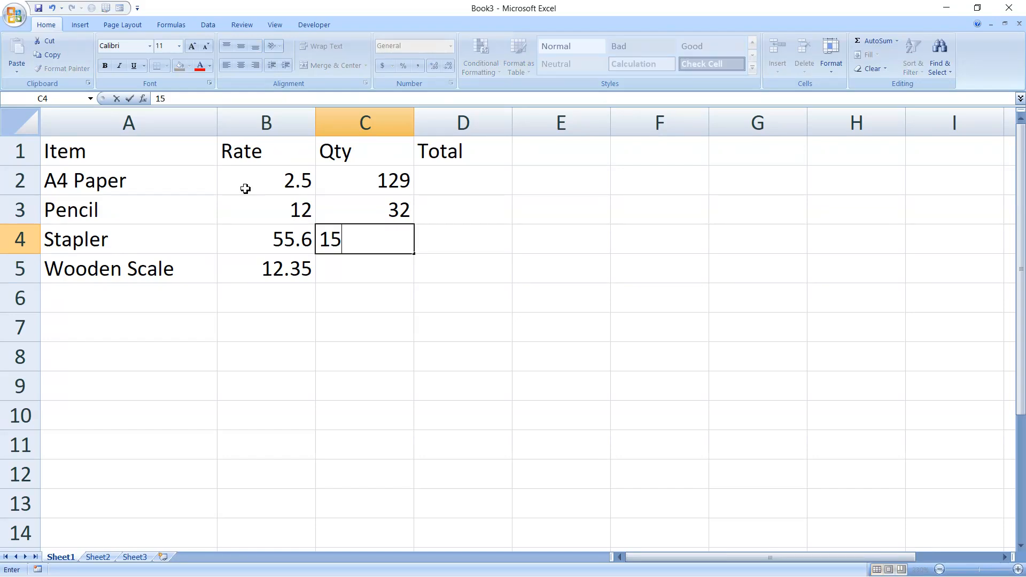
key("Return")
type("12")
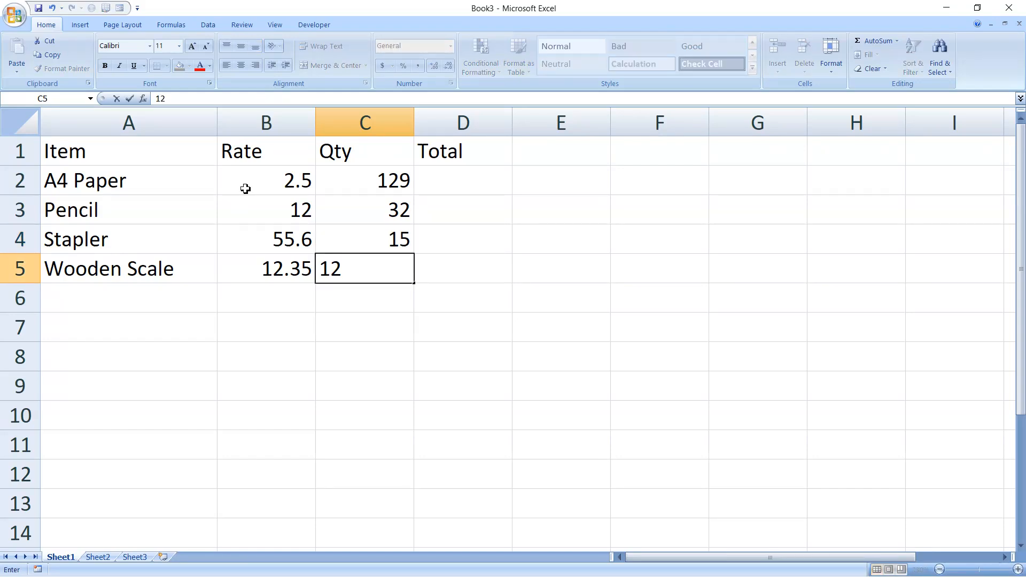
left_click(441, 180)
Enter =PRODUCT(B2:C2) in D2 for the A4 Paper total
type("=produ")
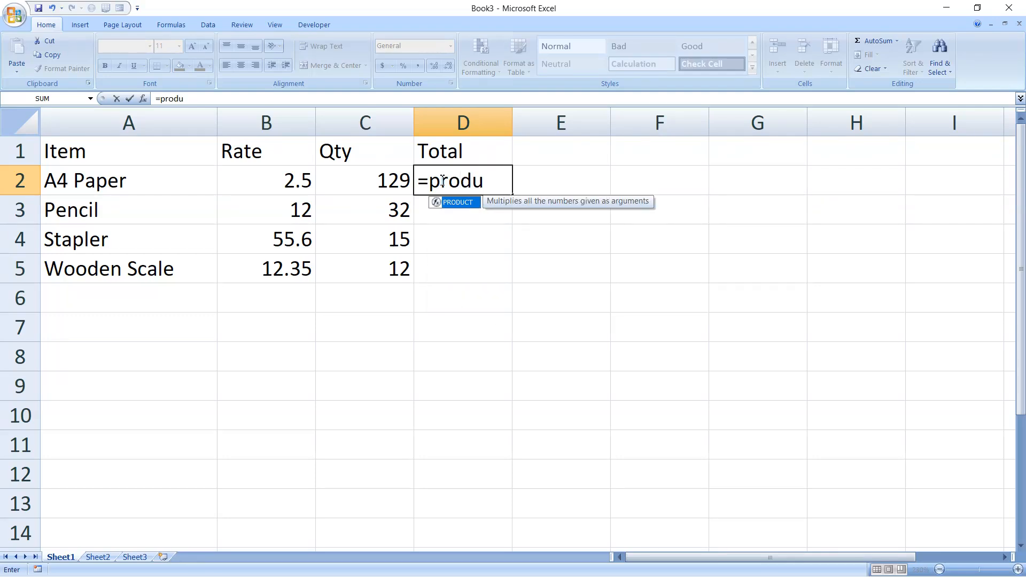
key("Tab")
left_click(263, 178)
left_click_drag(263, 178, 367, 182)
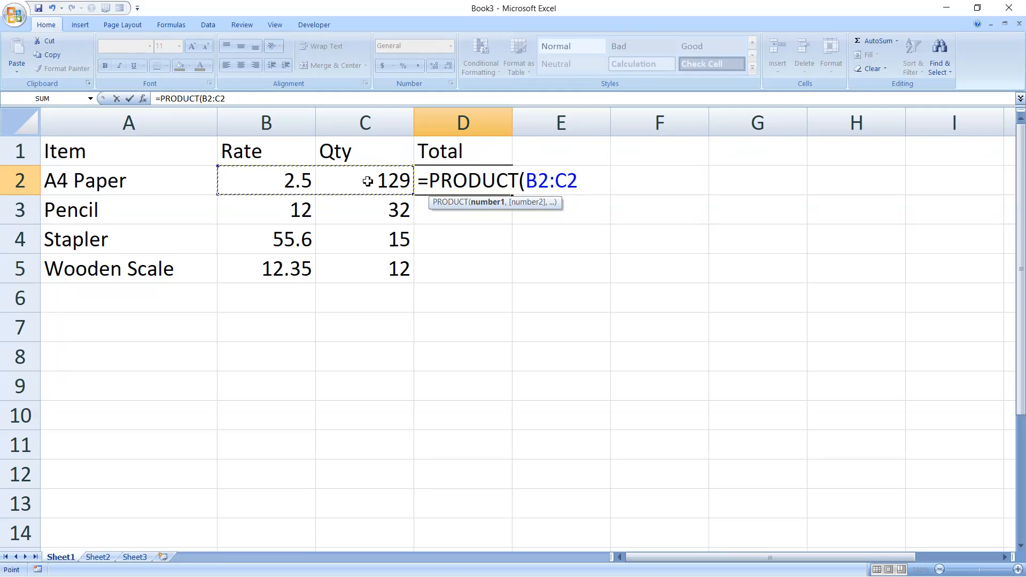
type(")")
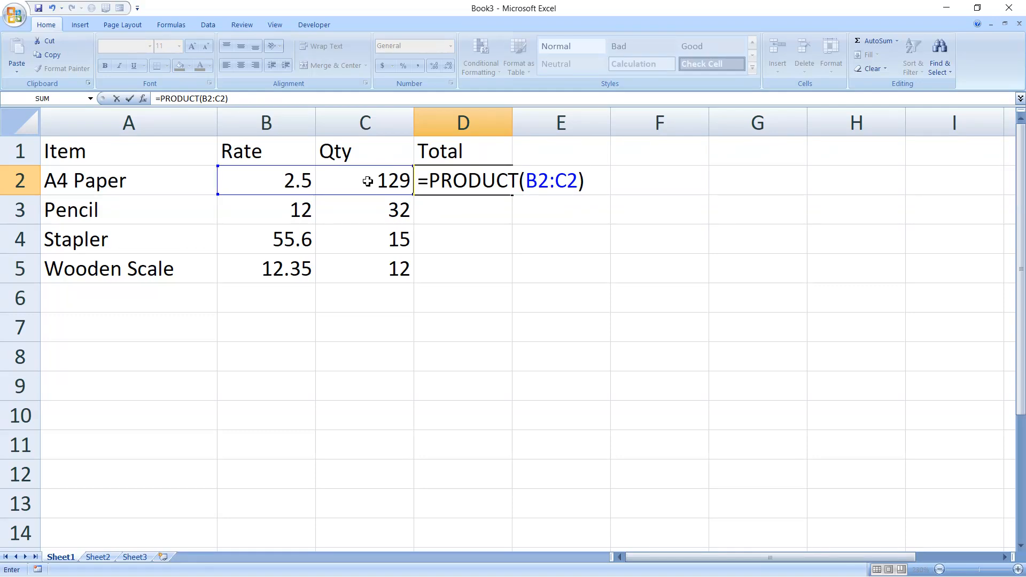
key("Return")
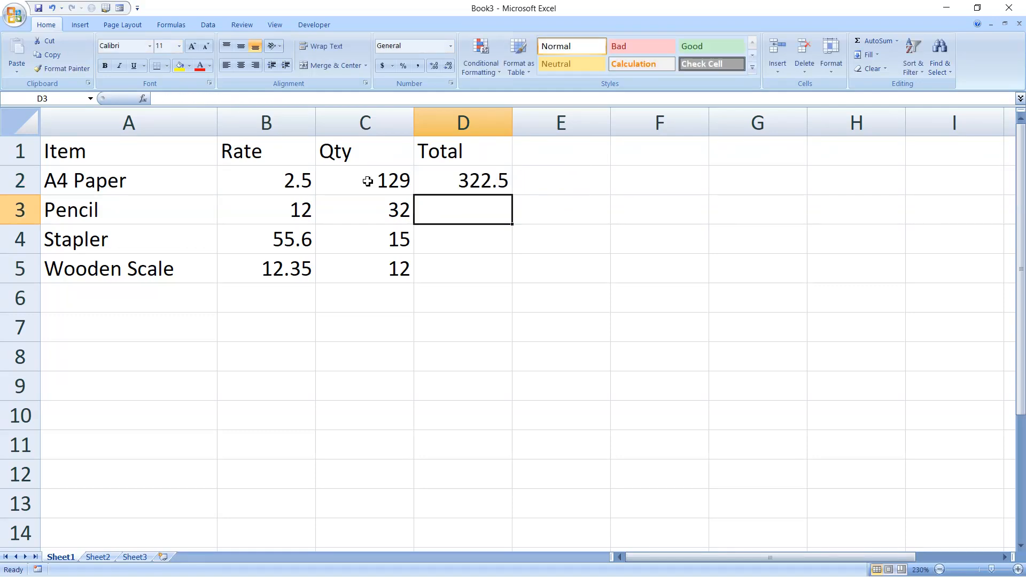
Fill the Total formula down to D5 and select D2's formula for editing
left_click(438, 187)
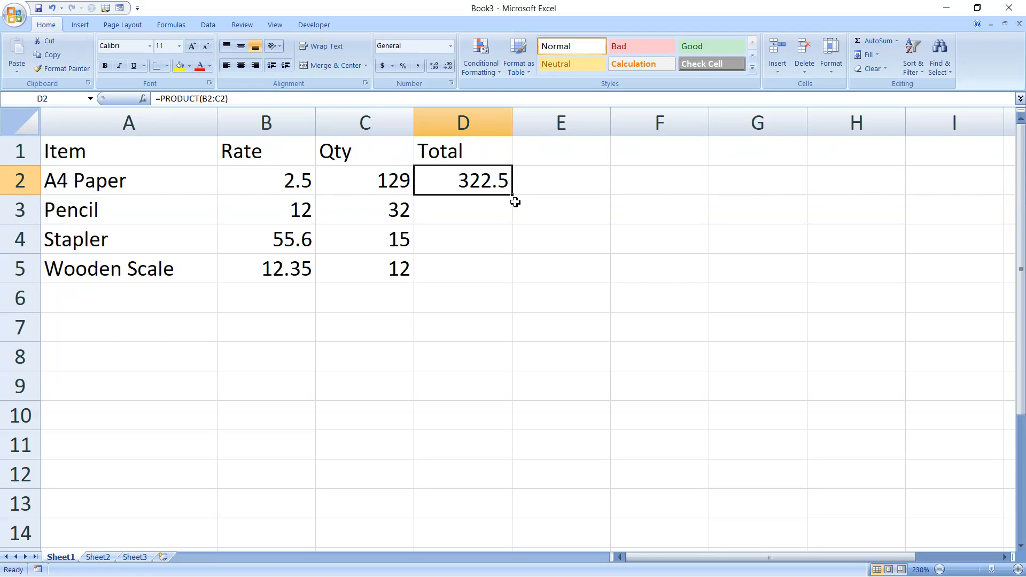
double_click(516, 198)
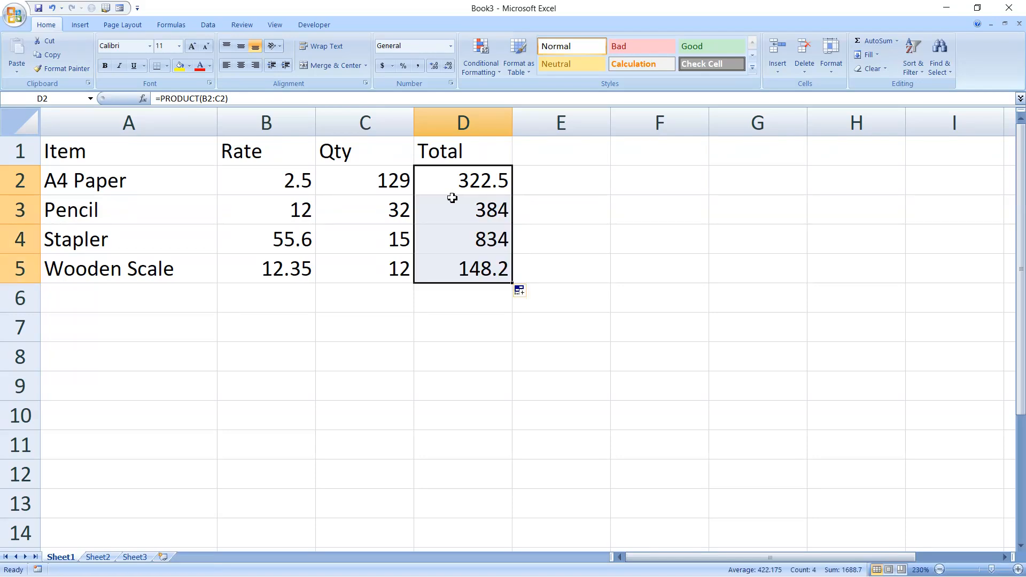
left_click(465, 187)
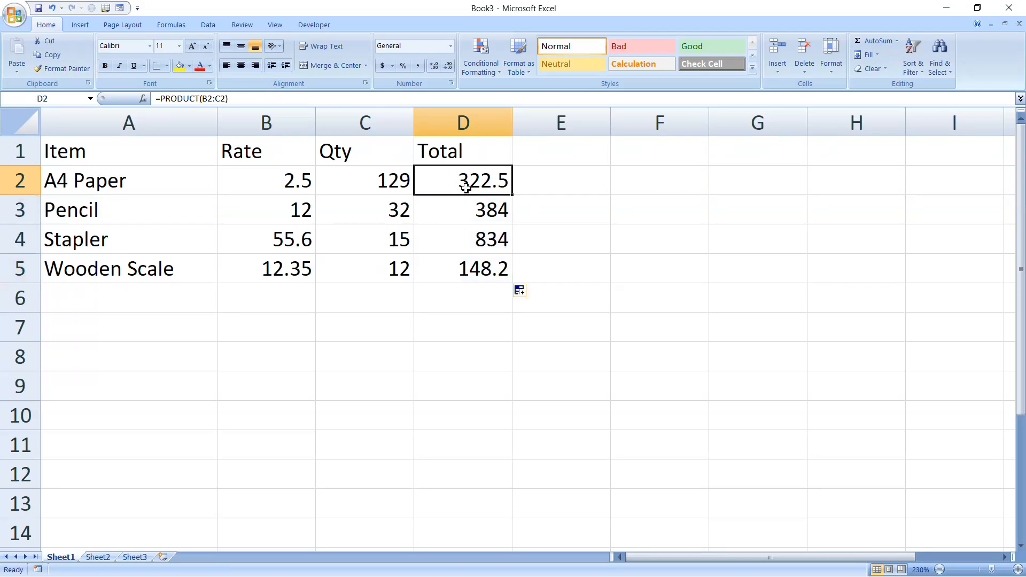
left_click_drag(234, 98, 150, 100)
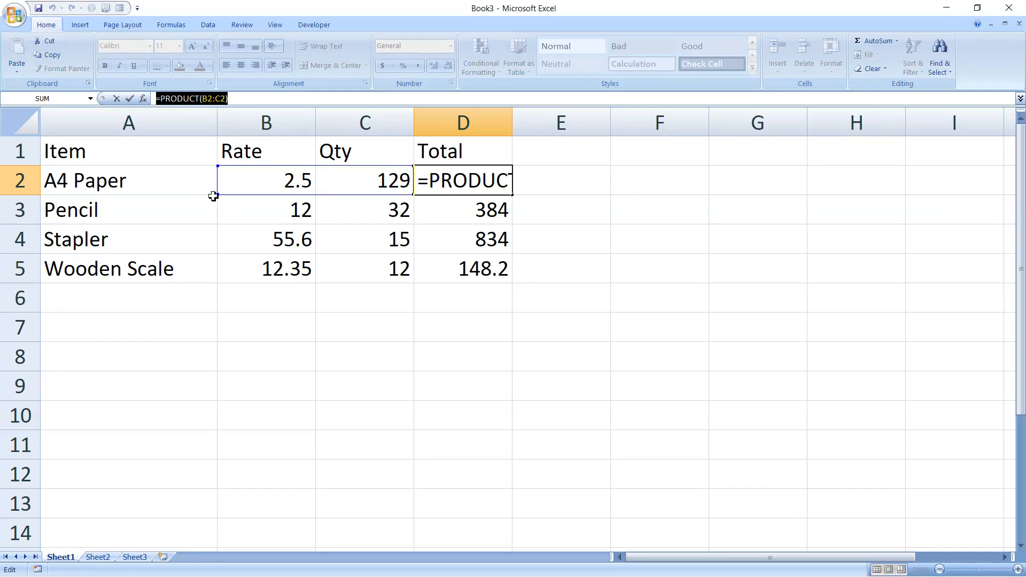
left_click(267, 340)
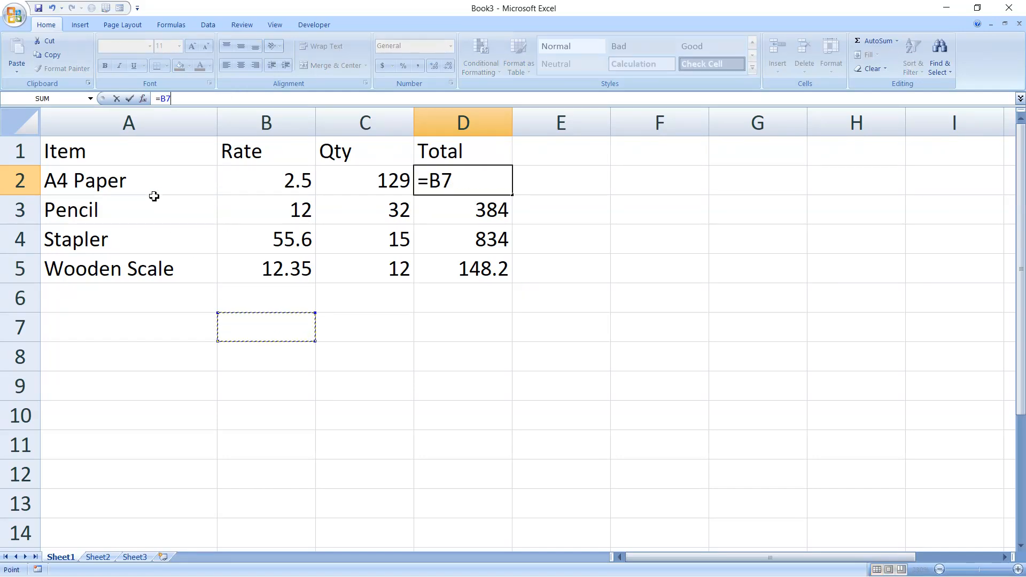
key("Escape")
left_click(130, 188)
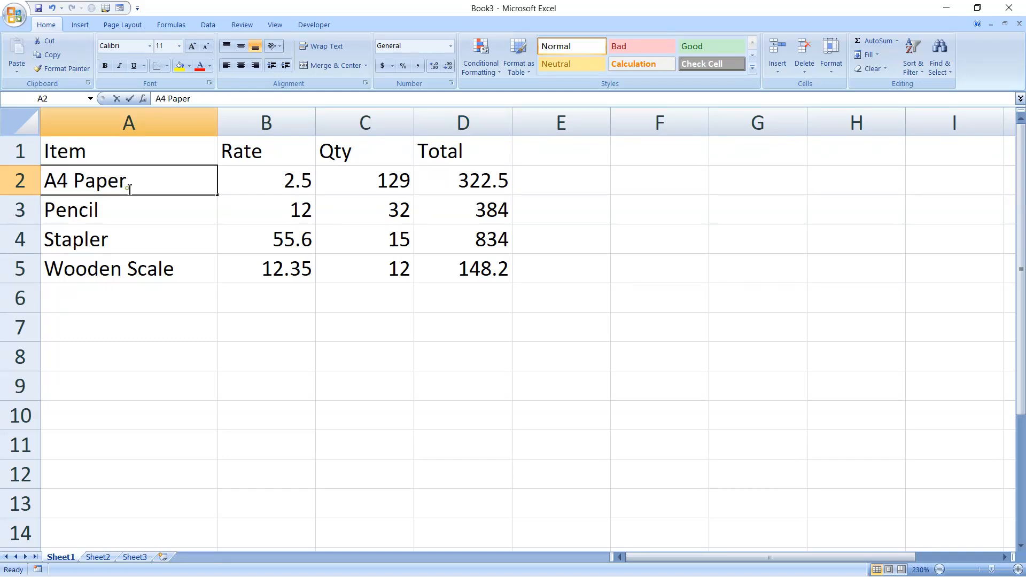
double_click(129, 189)
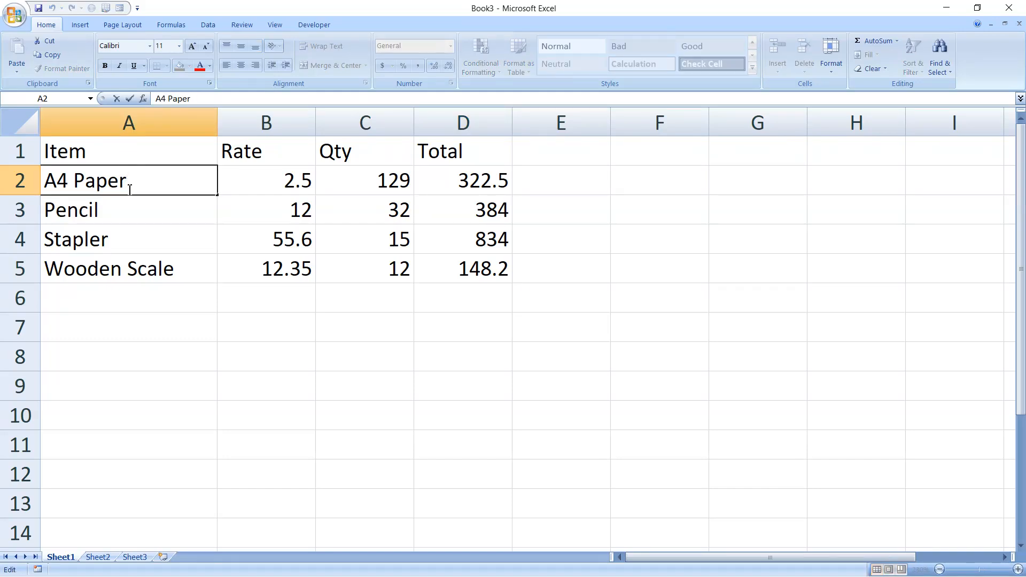
type(",G4")
key("Return")
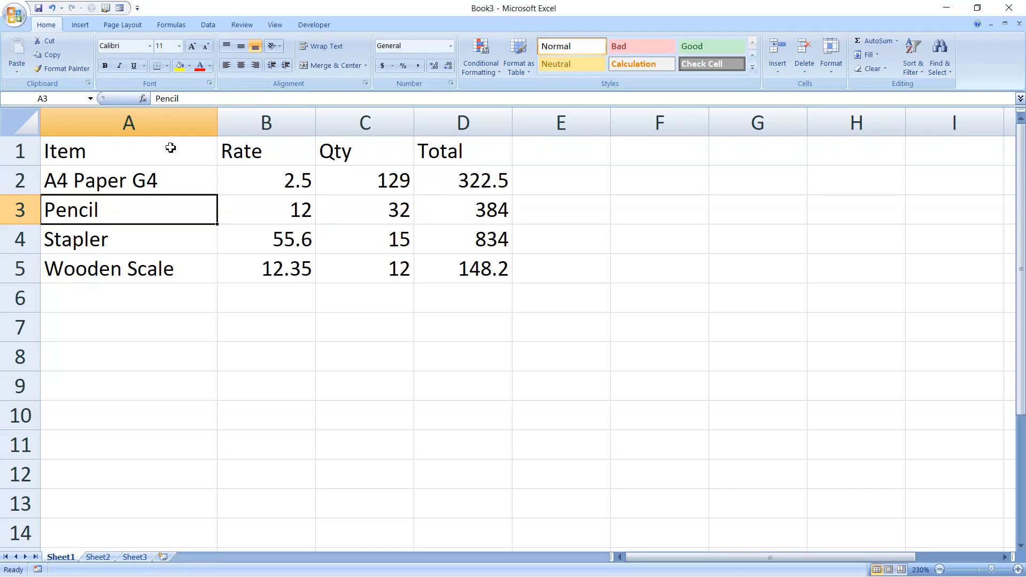
double_click(173, 176)
key("BackSpace")
key("BackSpace")
key("BackSpace")
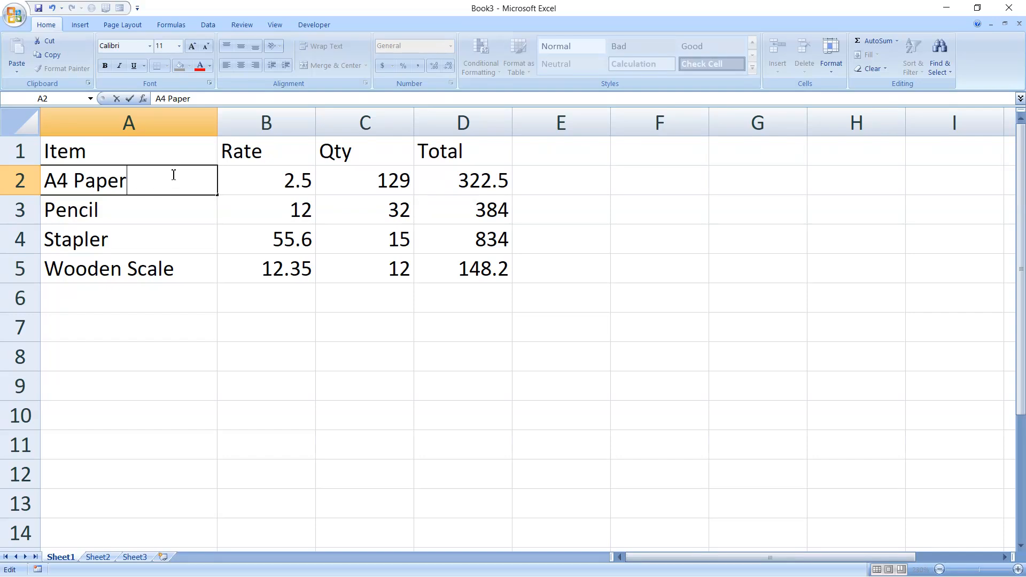
key("Return")
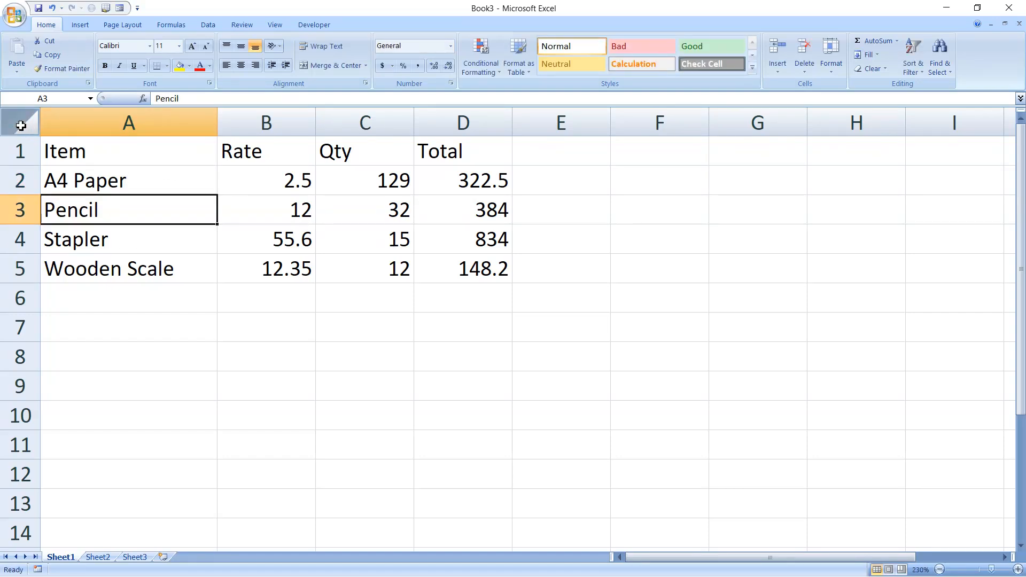
Select the whole sheet and clear the Locked option for every cell in Format Cells
left_click(21, 126)
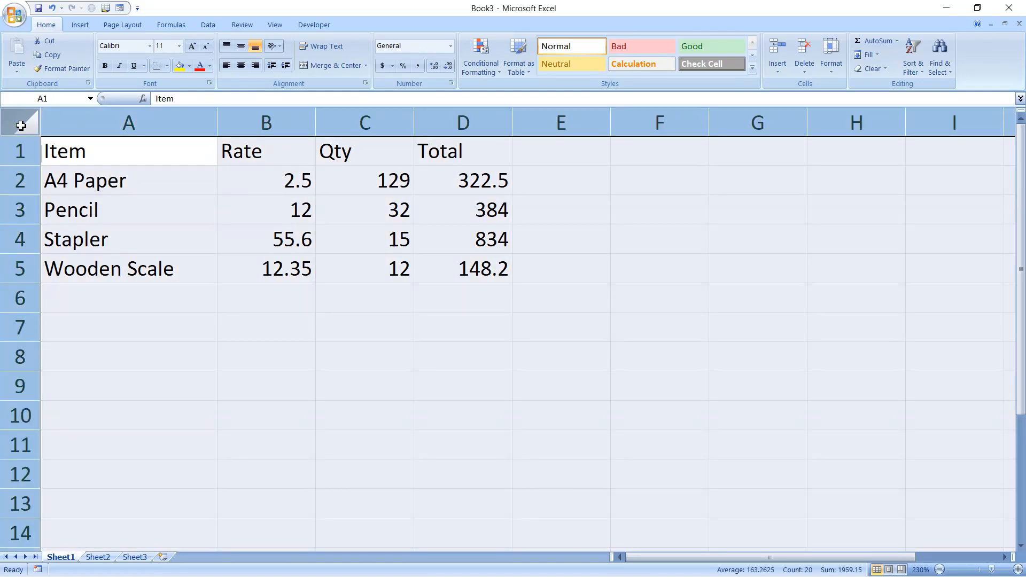
right_click(21, 125)
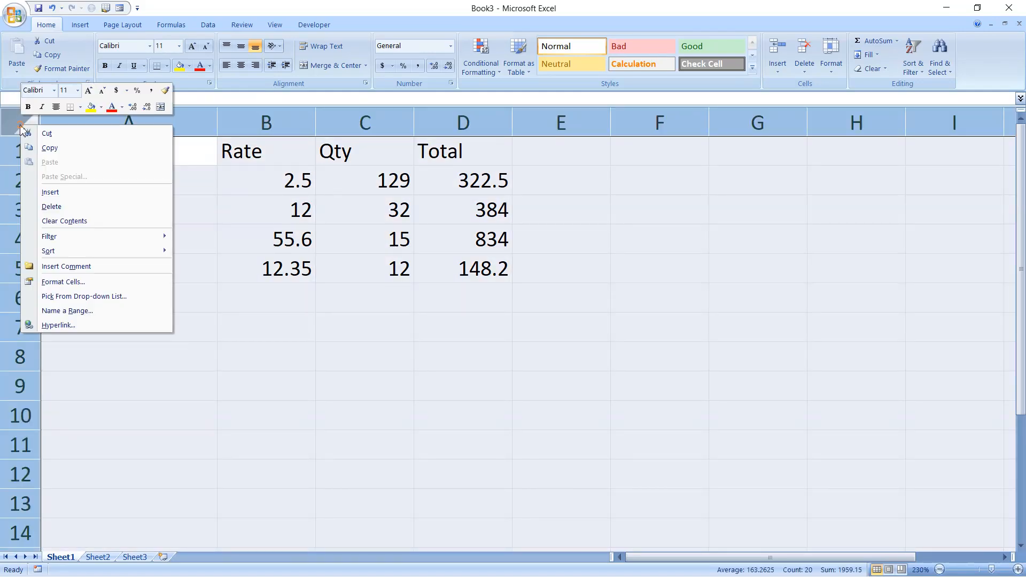
left_click(72, 282)
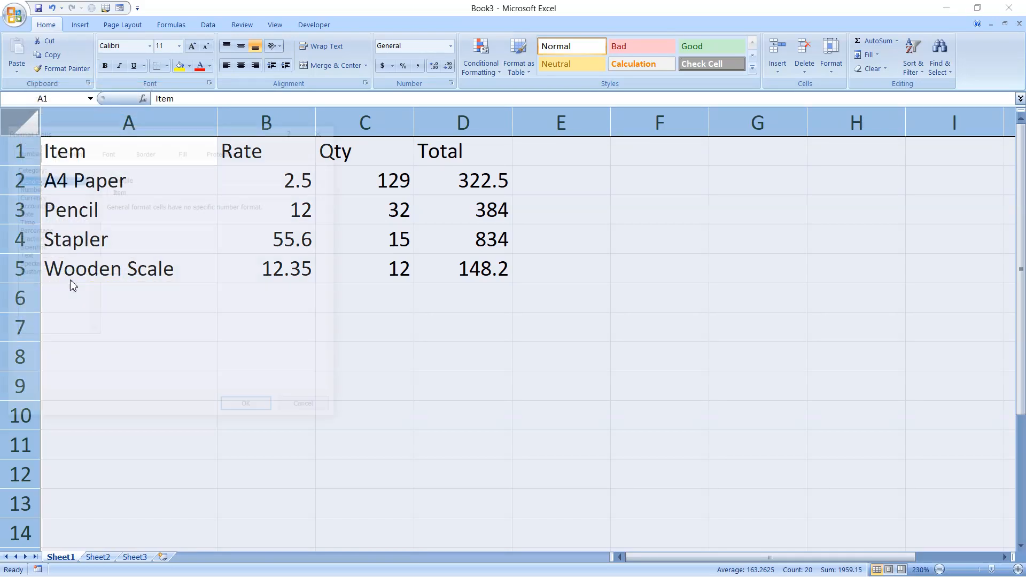
left_click(223, 155)
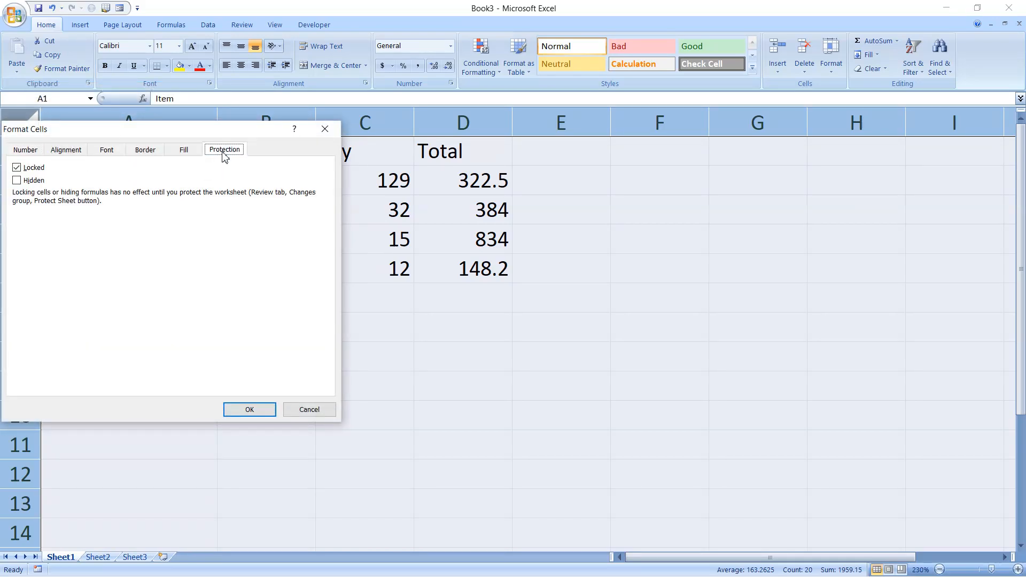
left_click(17, 168)
left_click(242, 411)
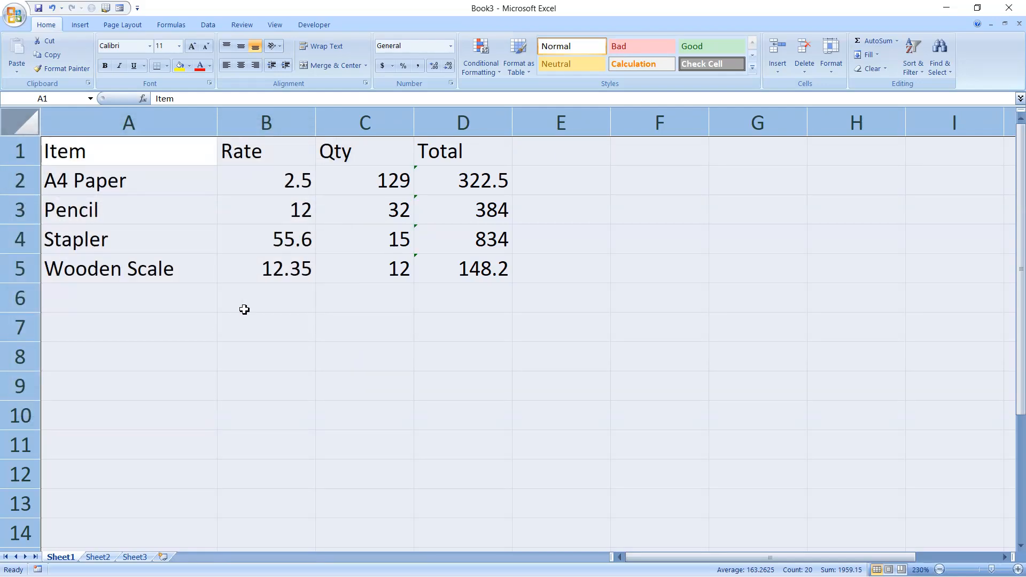
left_click(263, 330)
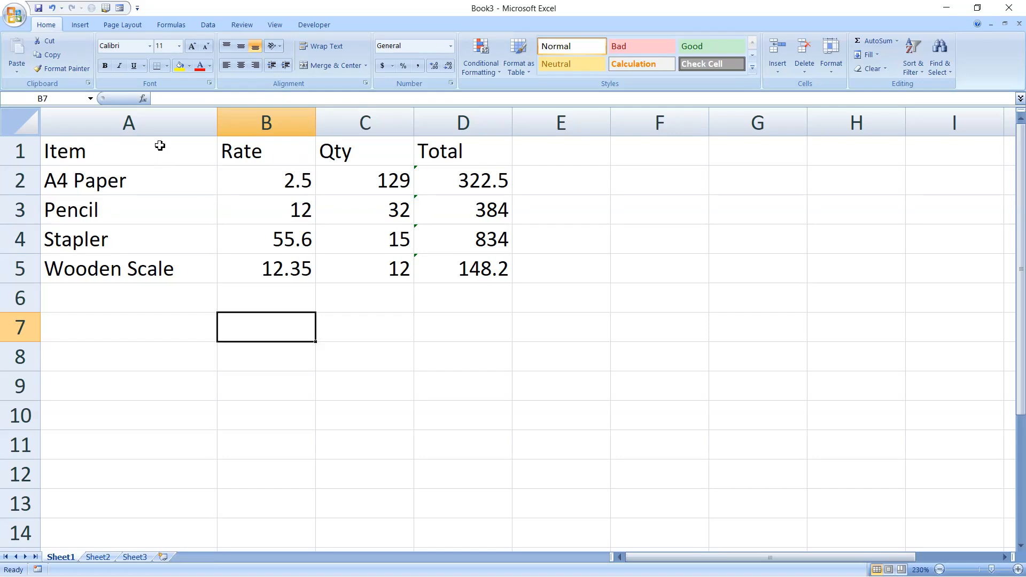
Turn the Locked protection option back on for the Item column (column A) cells
left_click(152, 119)
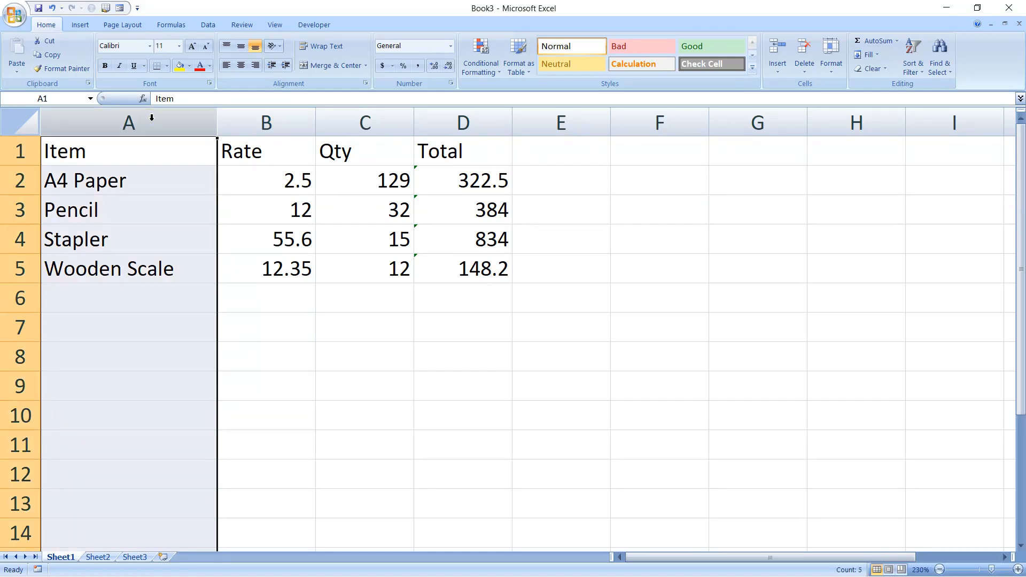
key("ctrl+1")
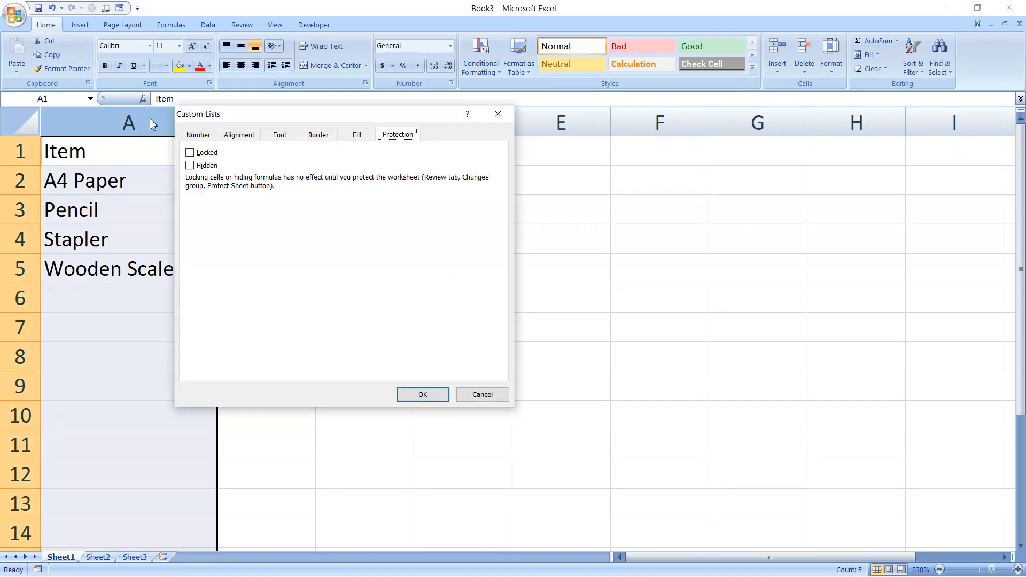
left_click(191, 154)
left_click(426, 396)
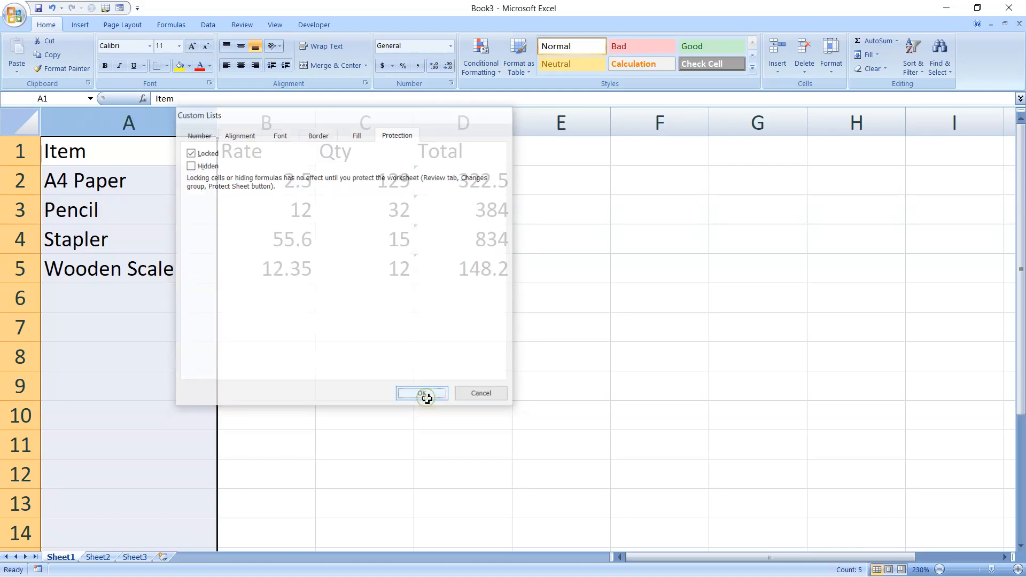
left_click(461, 124)
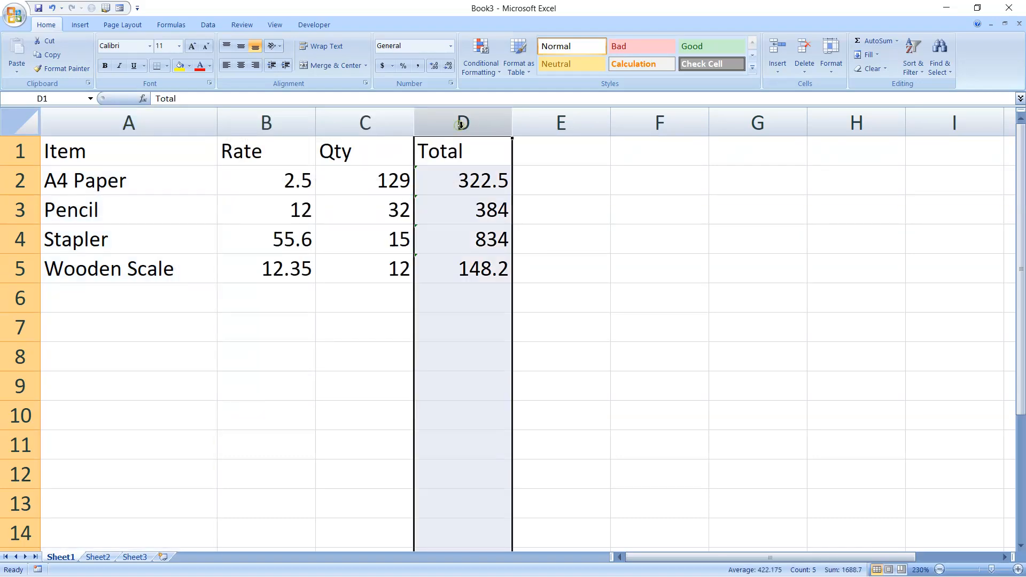
Apply both Locked and Hidden to the Total column (column D) cells
key("ctrl+1")
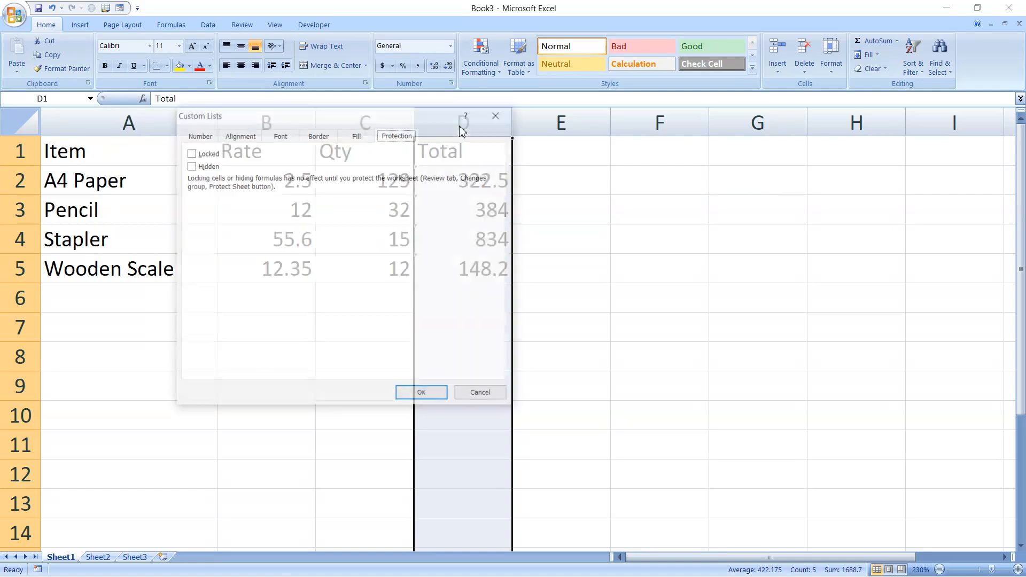
left_click(191, 153)
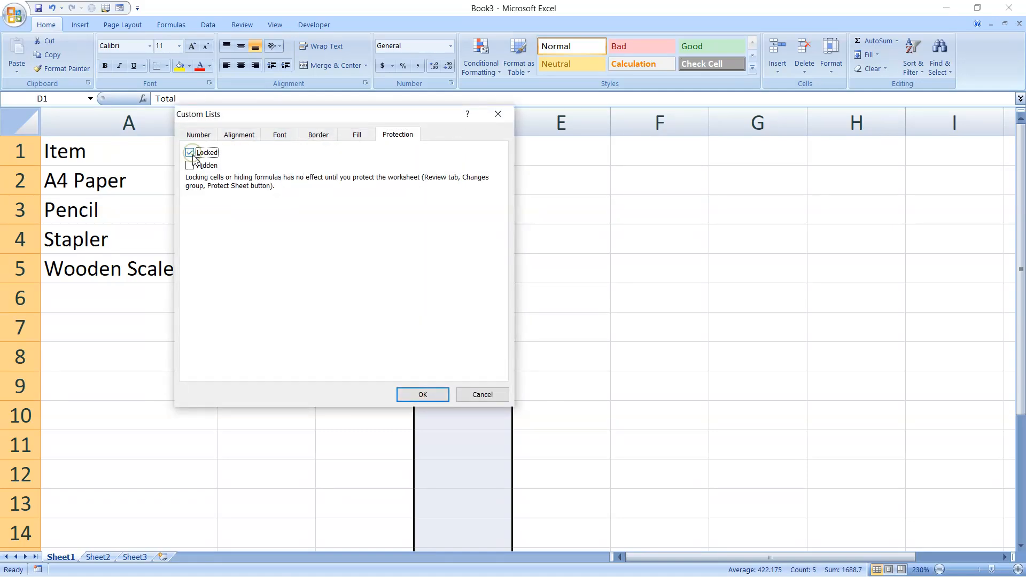
left_click(191, 166)
left_click_drag(269, 125, 282, 247)
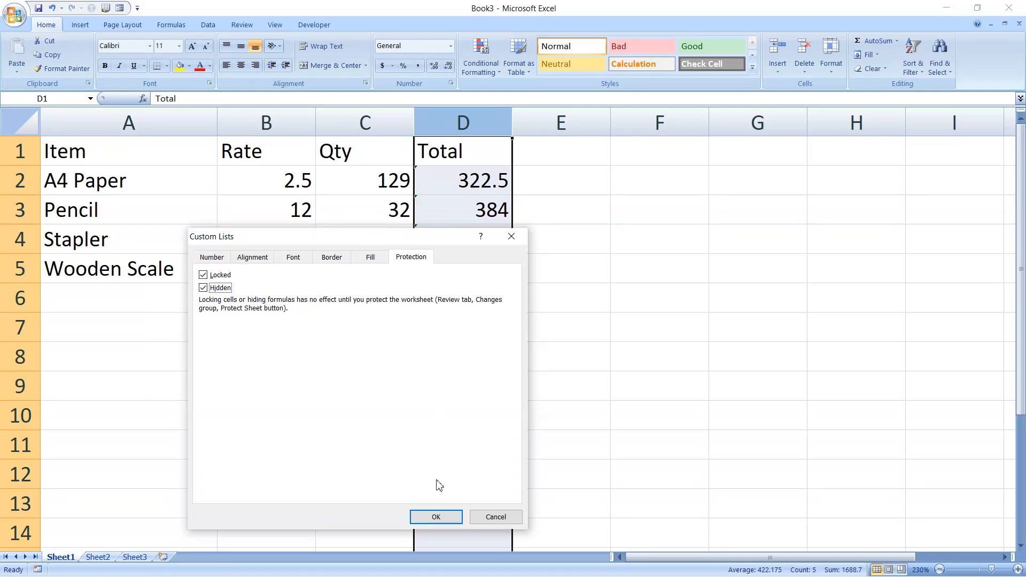
left_click(436, 515)
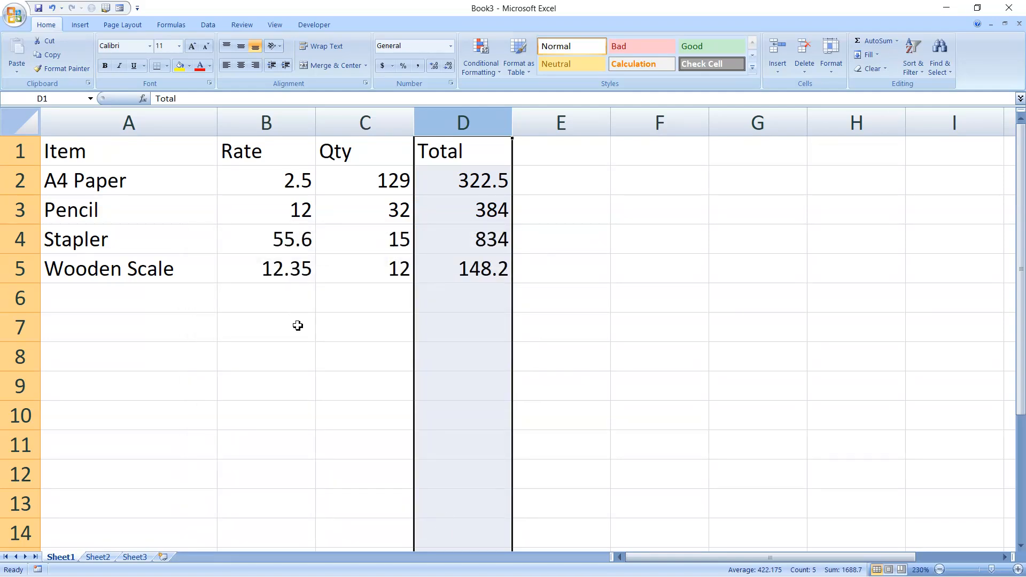
left_click(278, 328)
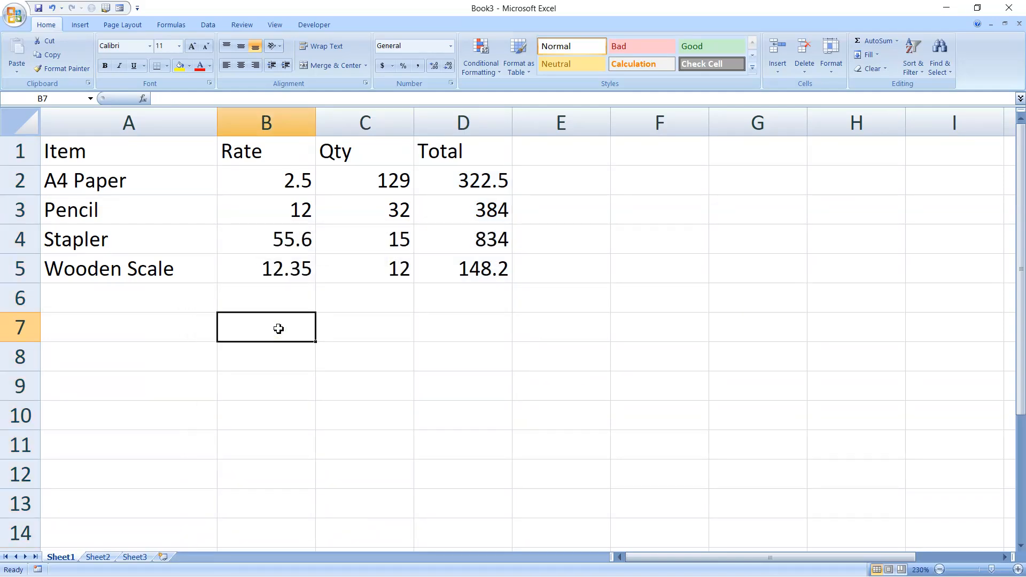
Protect Sheet1 from the Review tab with a password, entered and then confirmed
left_click(239, 25)
left_click(349, 64)
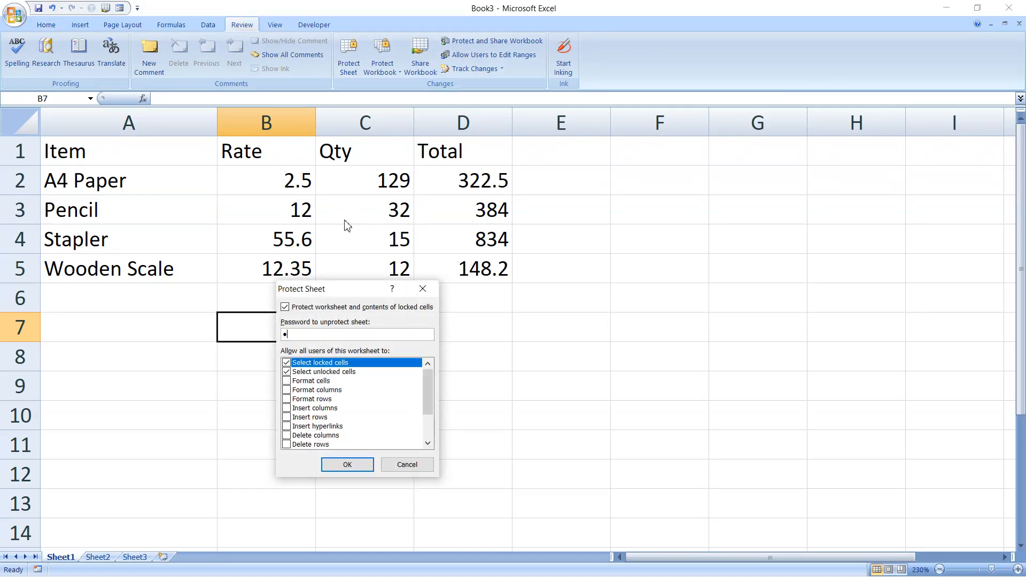
key("Return")
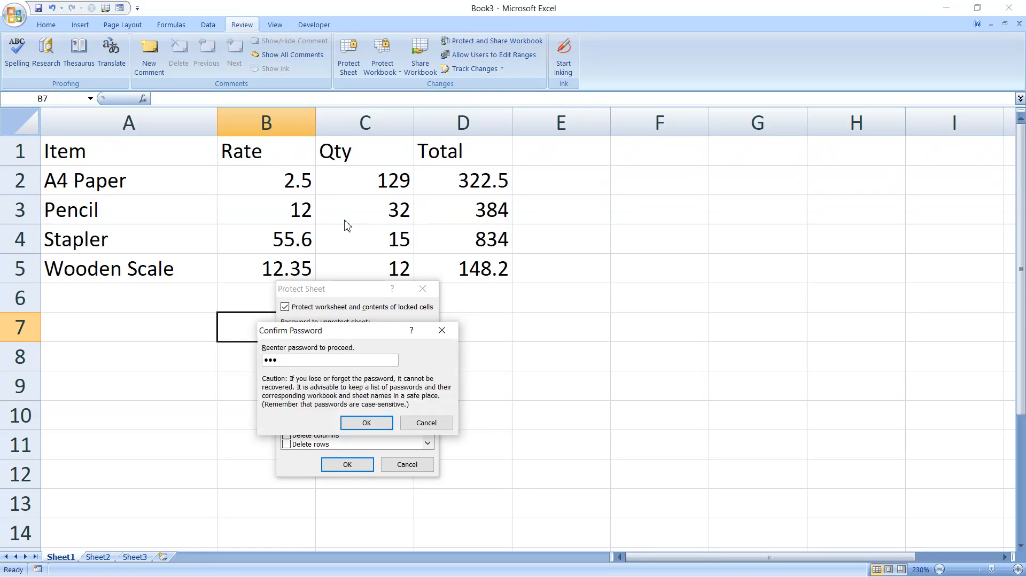
key("Return")
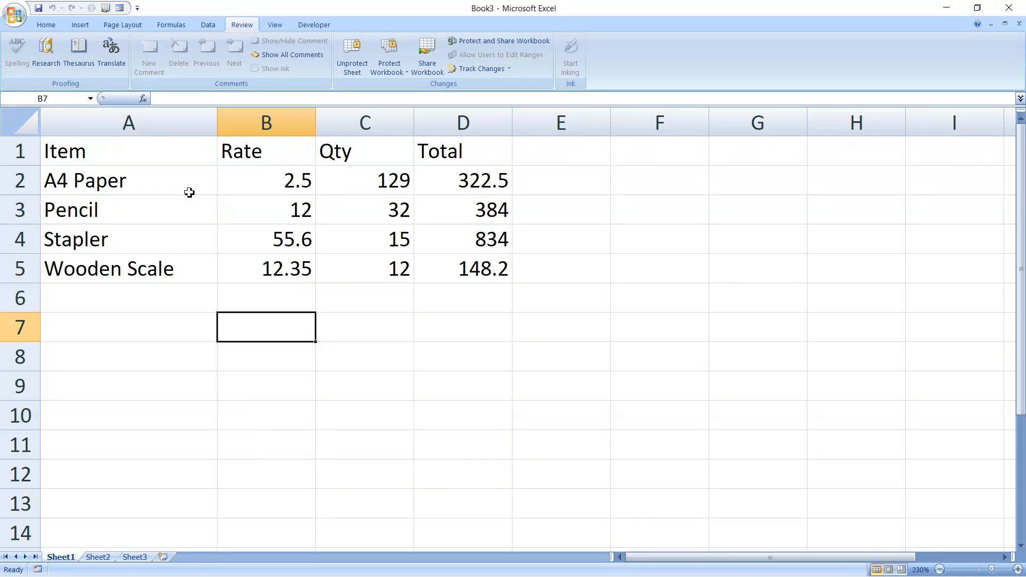
left_click(153, 189)
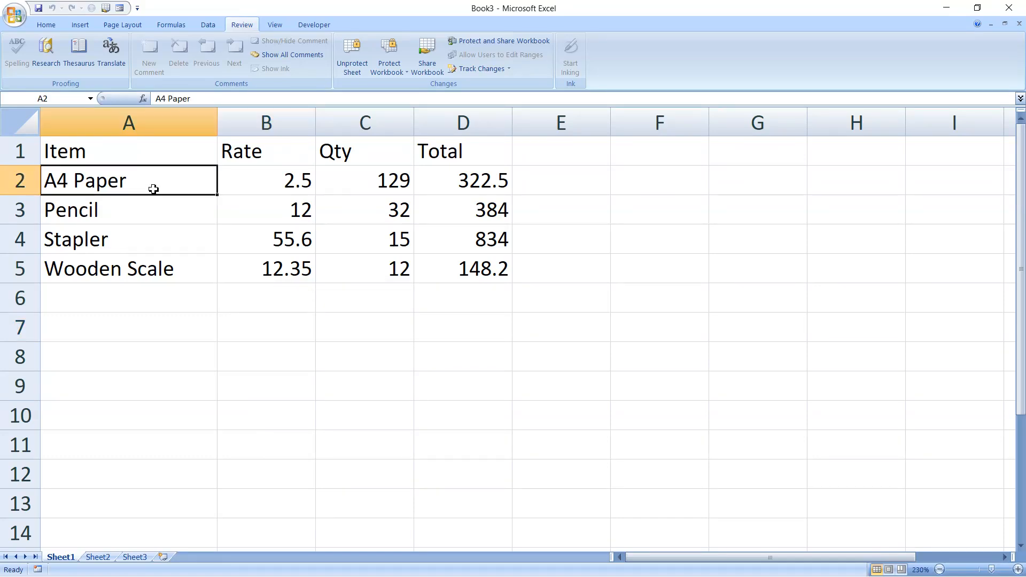
Verify the A4 Paper cell is read-only and the Total formulas stay hidden under Ctrl+`
double_click(153, 189)
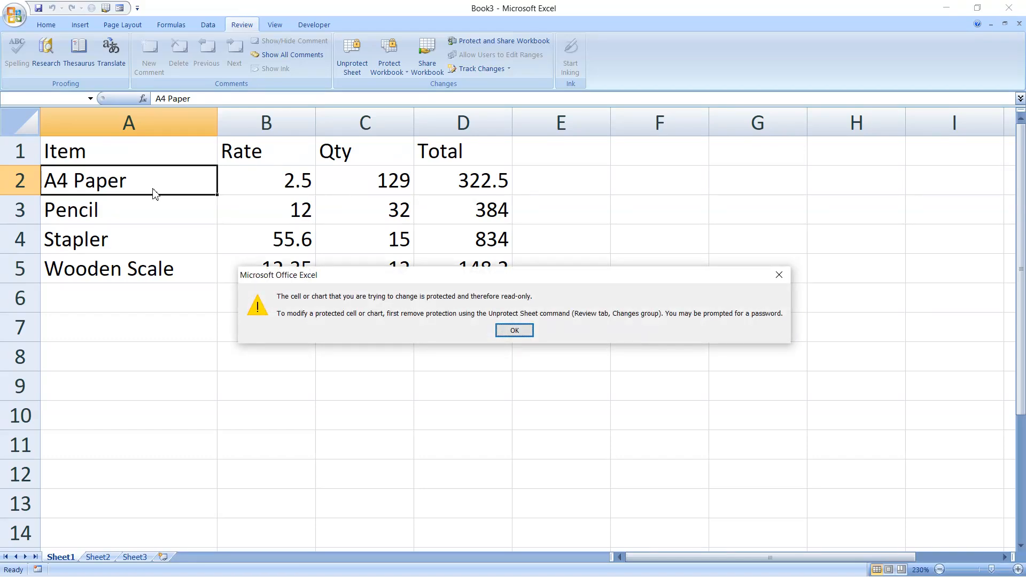
key("Return")
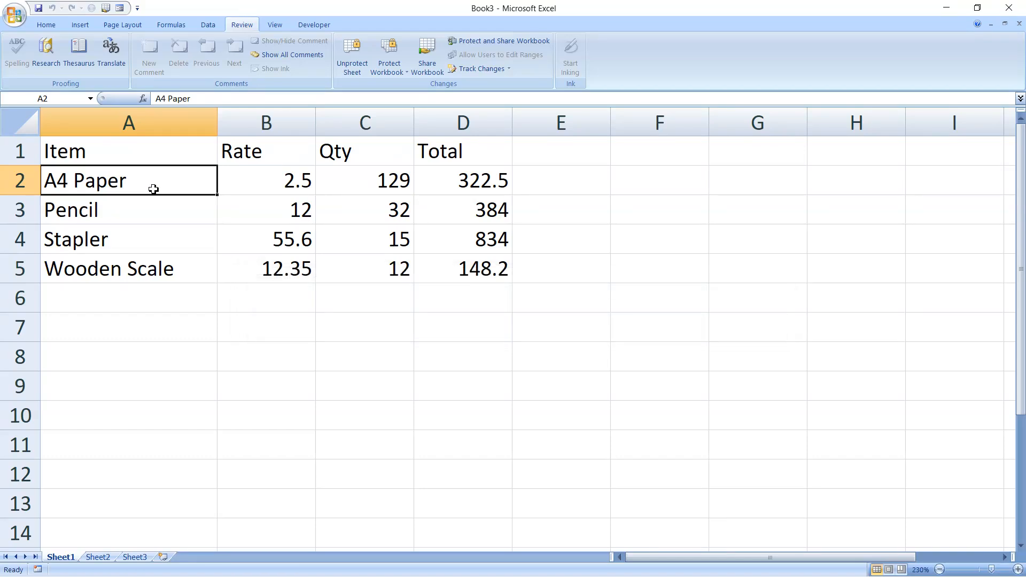
left_click(462, 182)
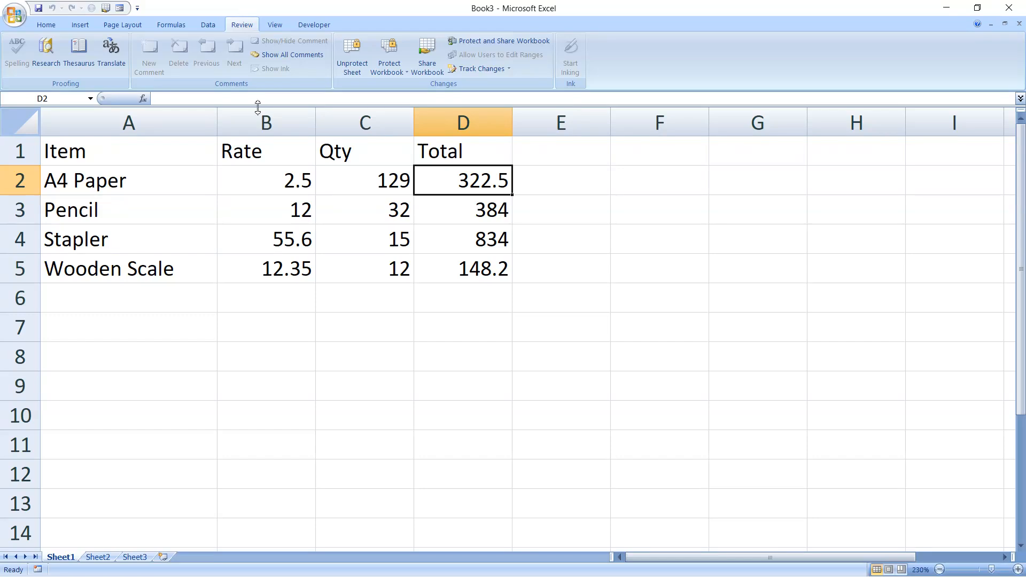
key("ctrl+grave")
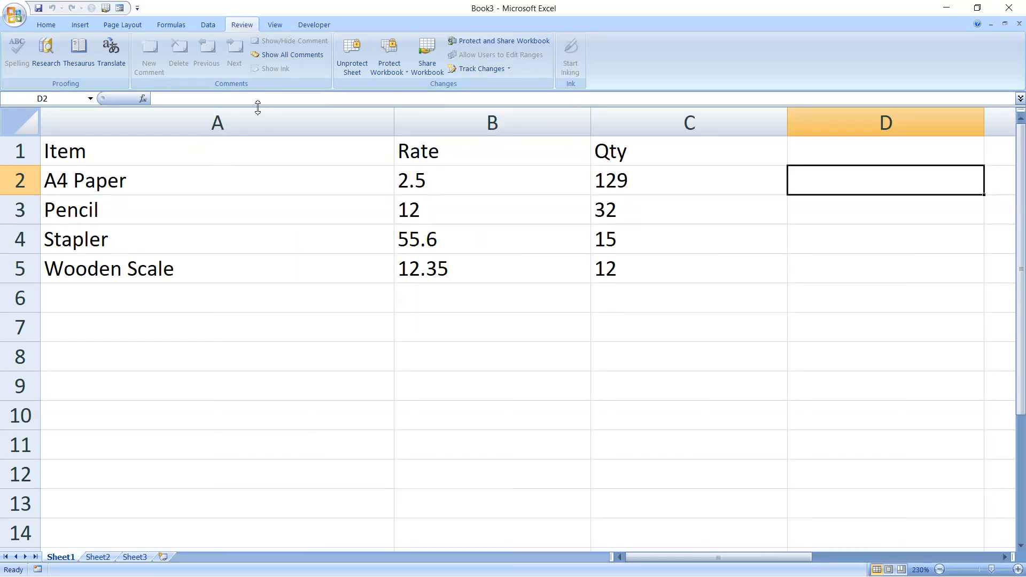
key("ctrl+grave")
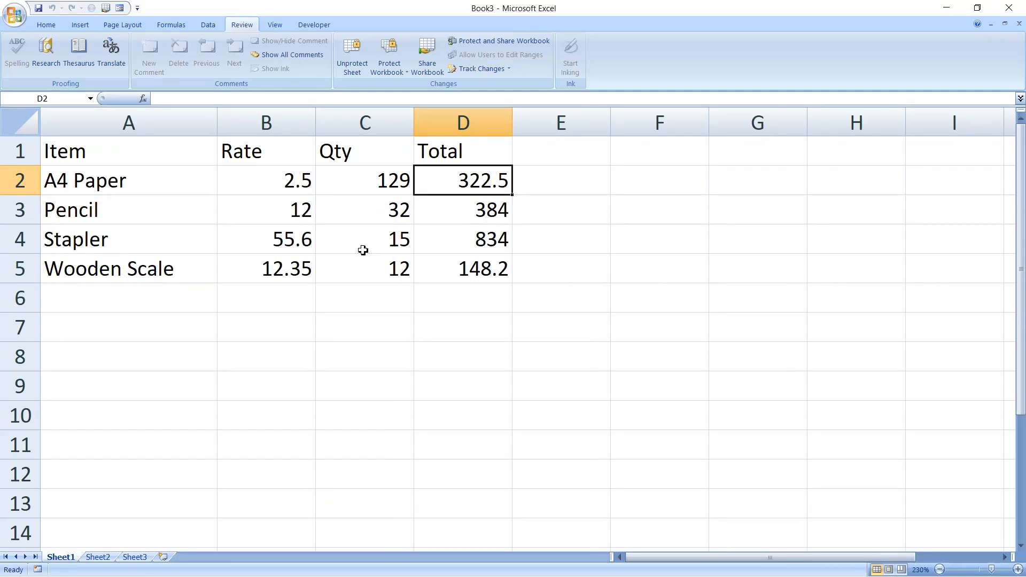
Copy the table A1:D5 into Sheet2 at A1, then return to Sheet1
left_click(82, 151)
left_click_drag(83, 151, 438, 271)
key("ctrl+c")
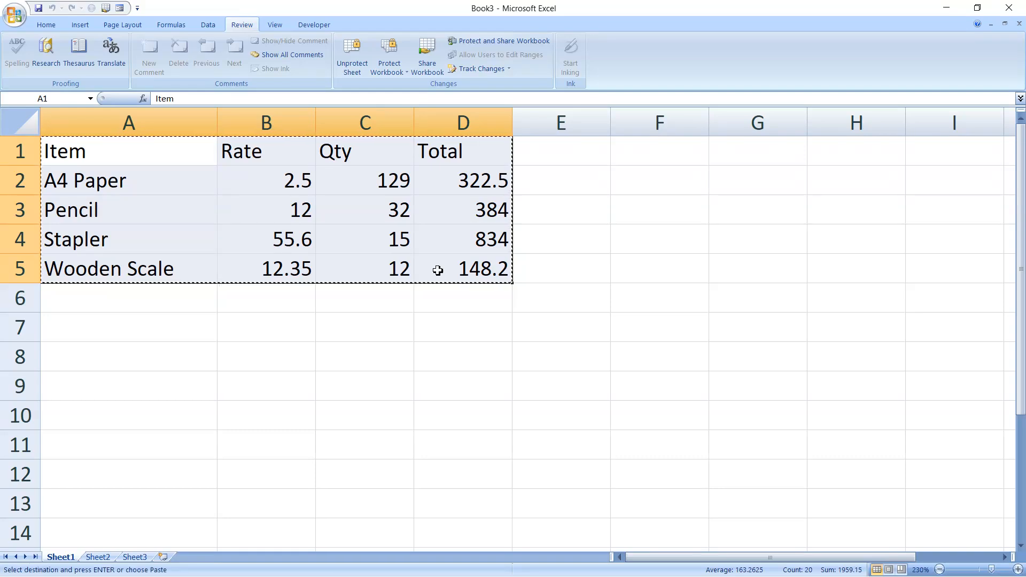
left_click(97, 557)
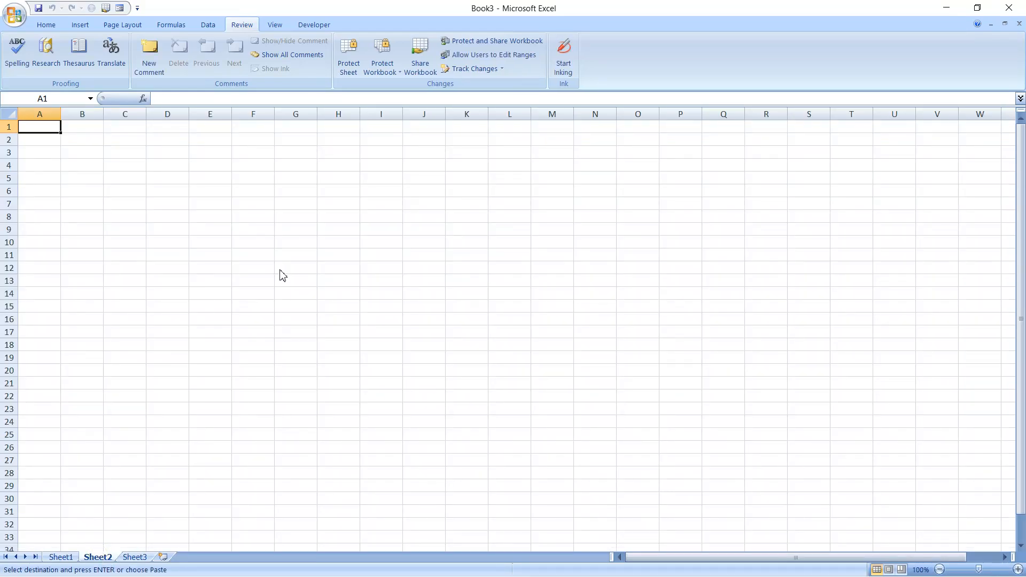
key("ctrl+v")
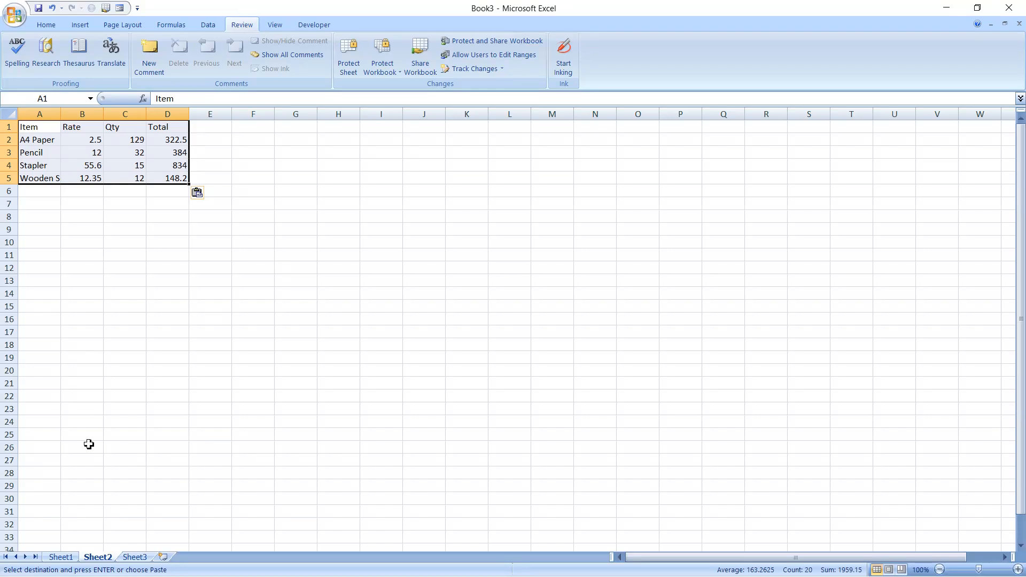
left_click(63, 557)
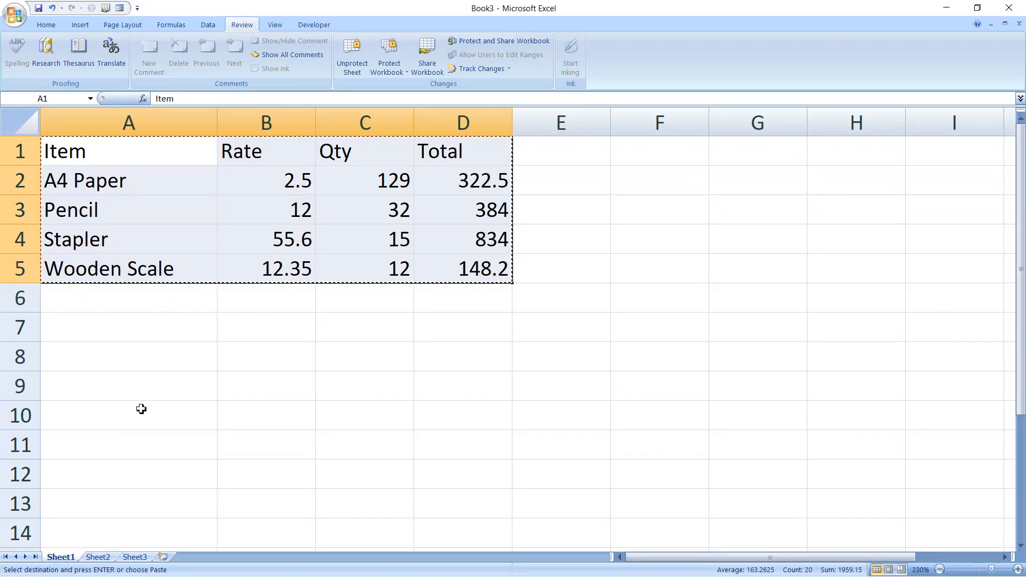
left_click(152, 365)
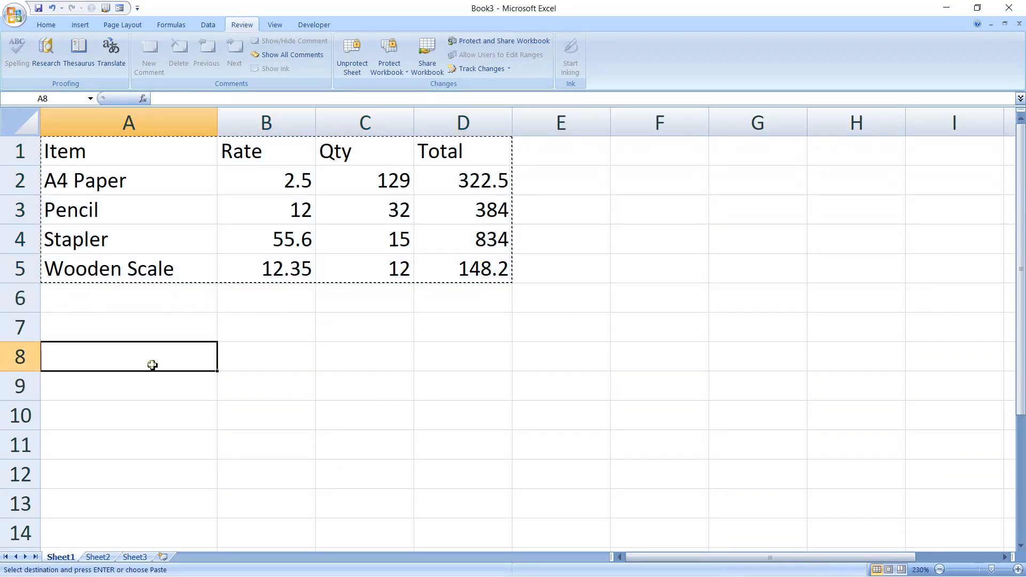
Unprotect Sheet1 by entering its sheet password
left_click(351, 57)
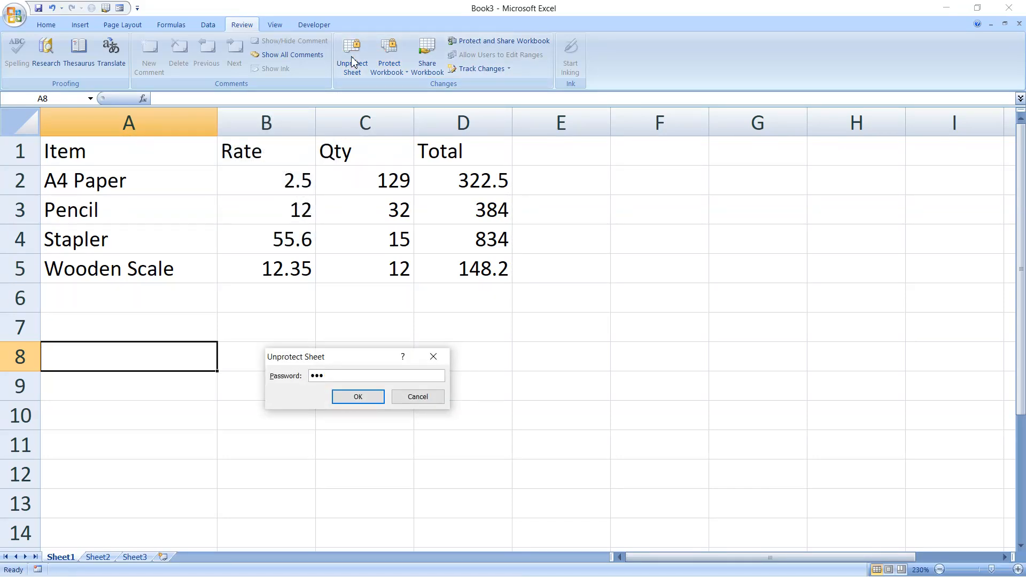
key("Return")
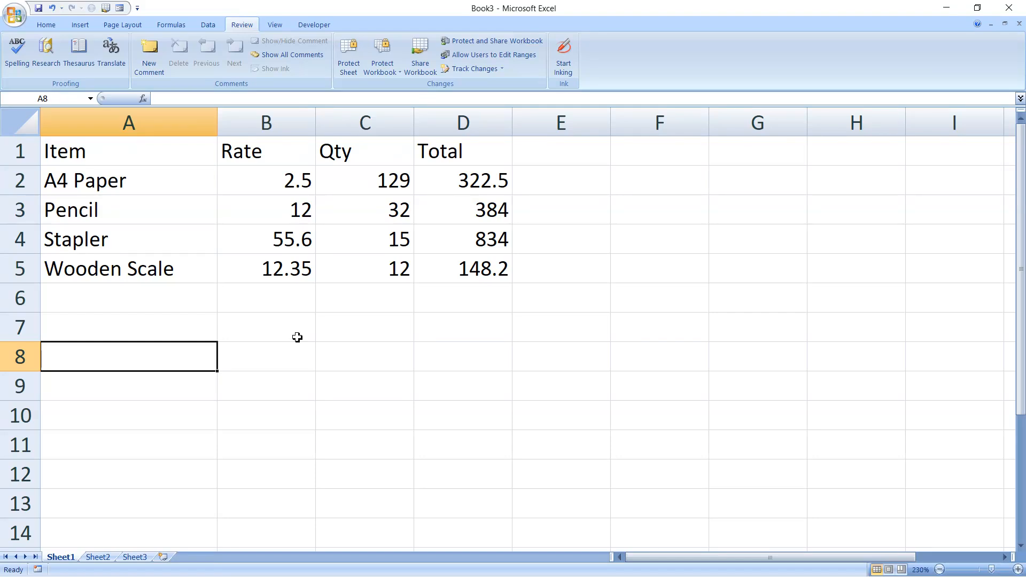
left_click(653, 386)
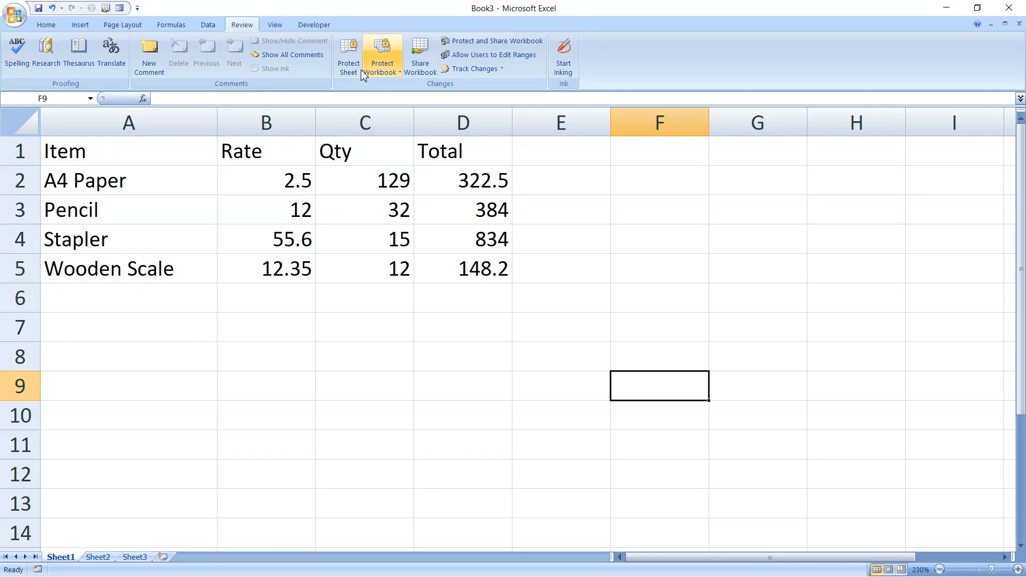
Re-protect Sheet1 with a confirmed password, disallowing selection of locked cells
left_click(349, 56)
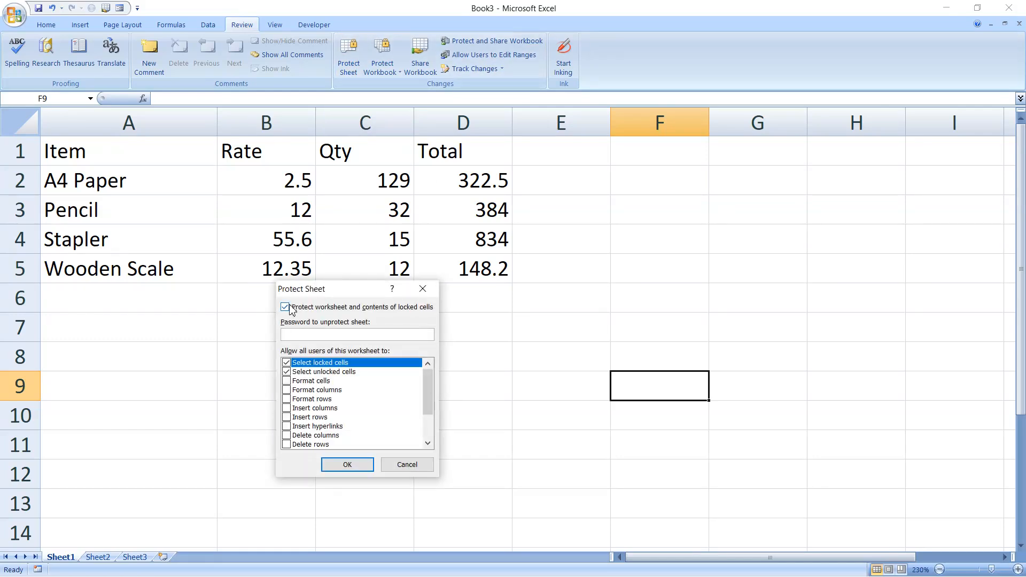
left_click(287, 373)
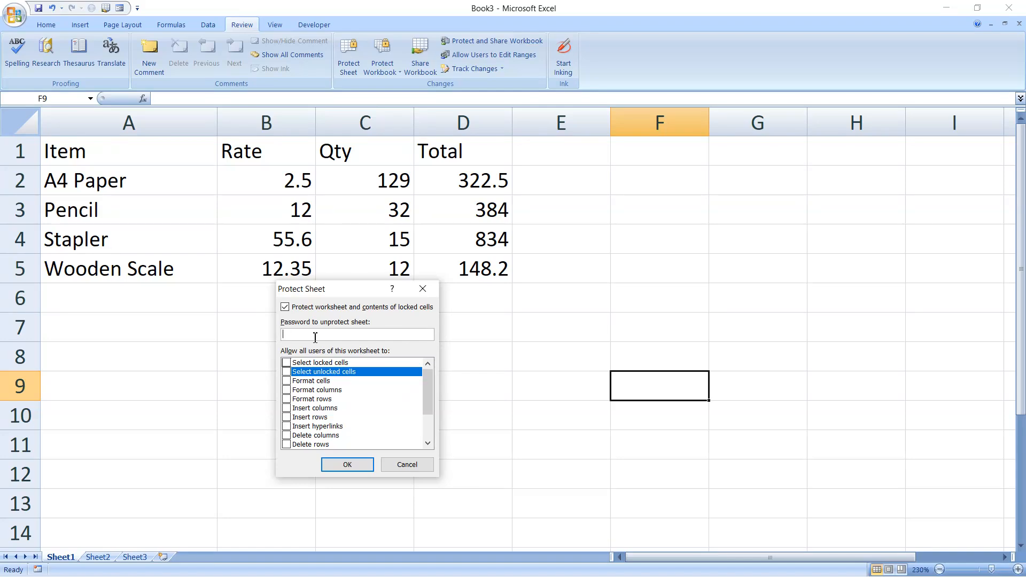
key("Return")
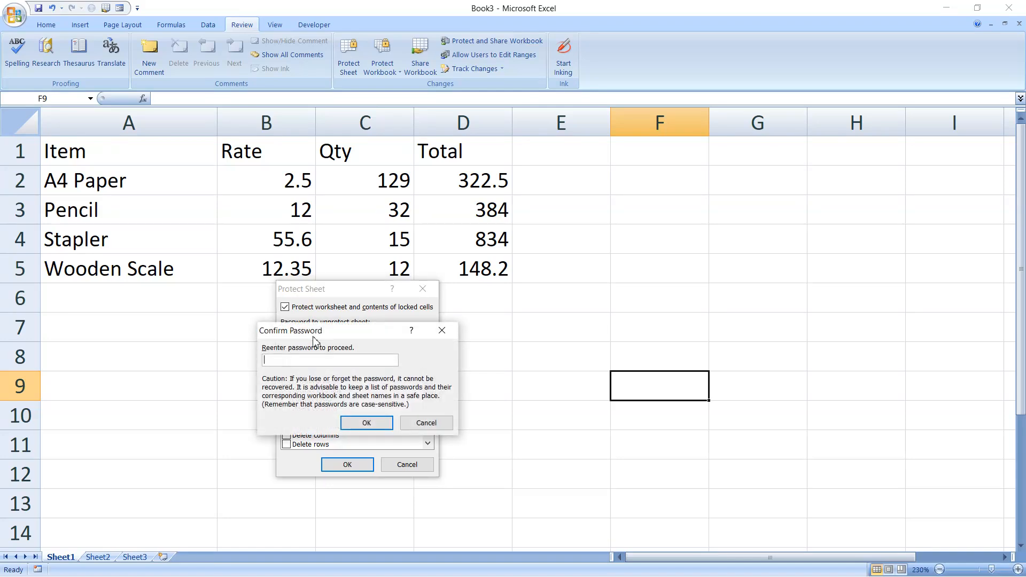
type("•••")
key("Return")
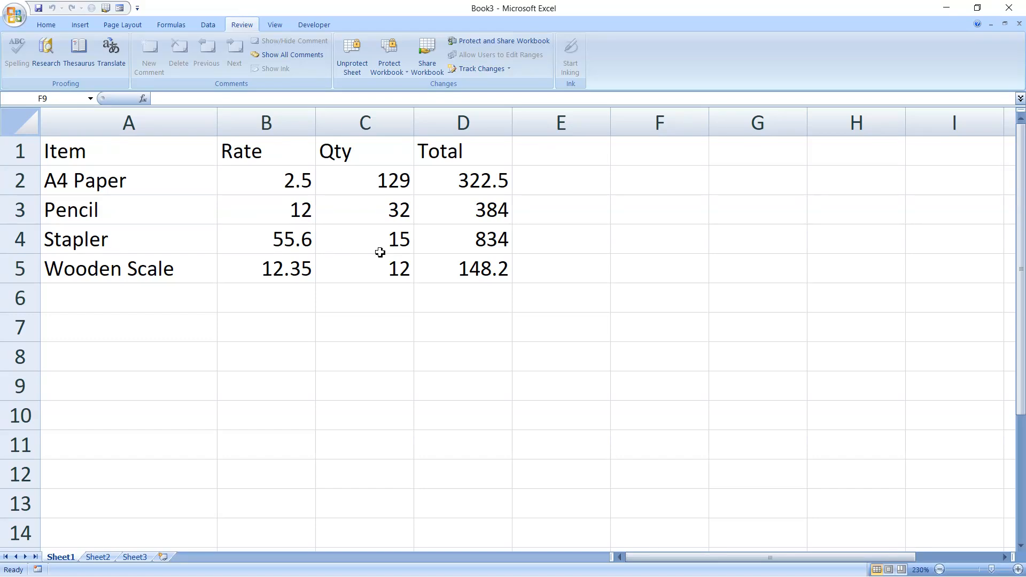
Copy Sheet1 to a (new book) via Move or Copy with Create a copy ticked
right_click(63, 562)
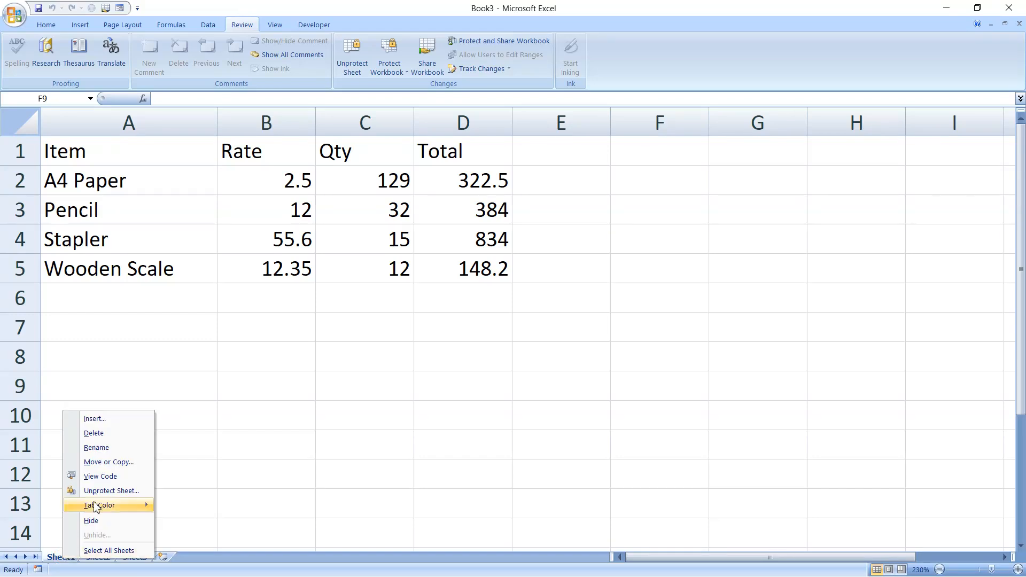
left_click(107, 465)
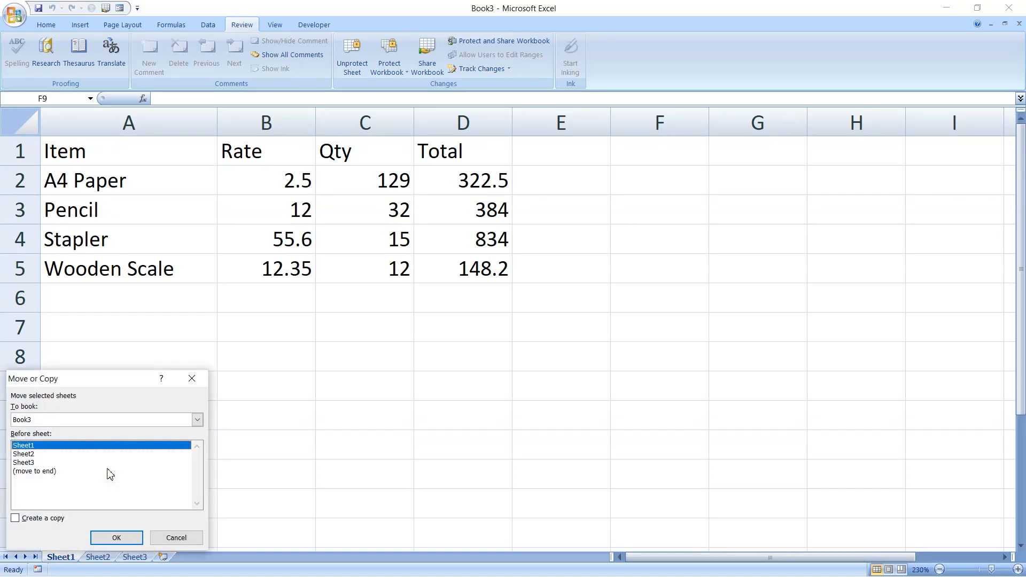
left_click(71, 421)
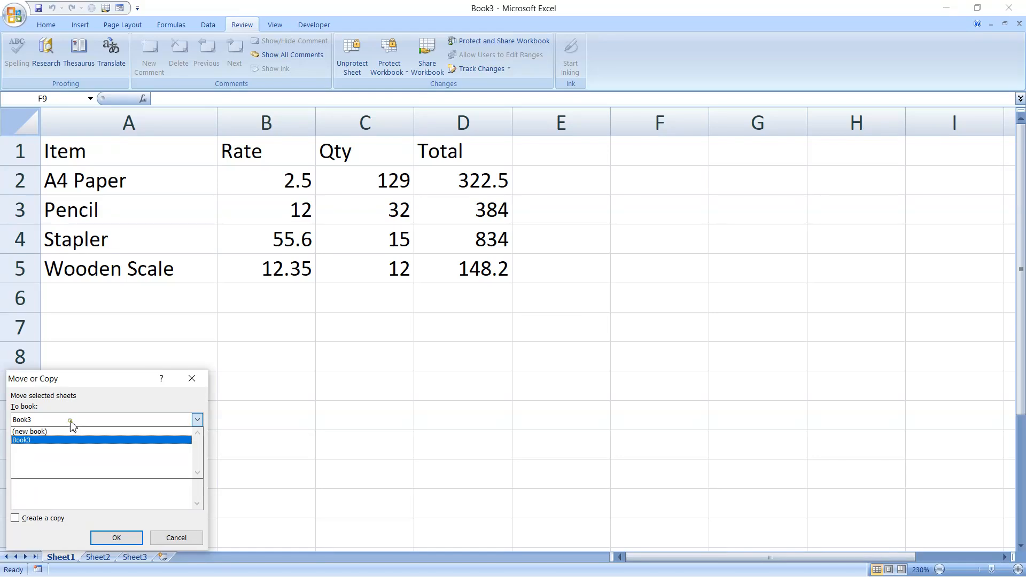
left_click(43, 433)
left_click(15, 518)
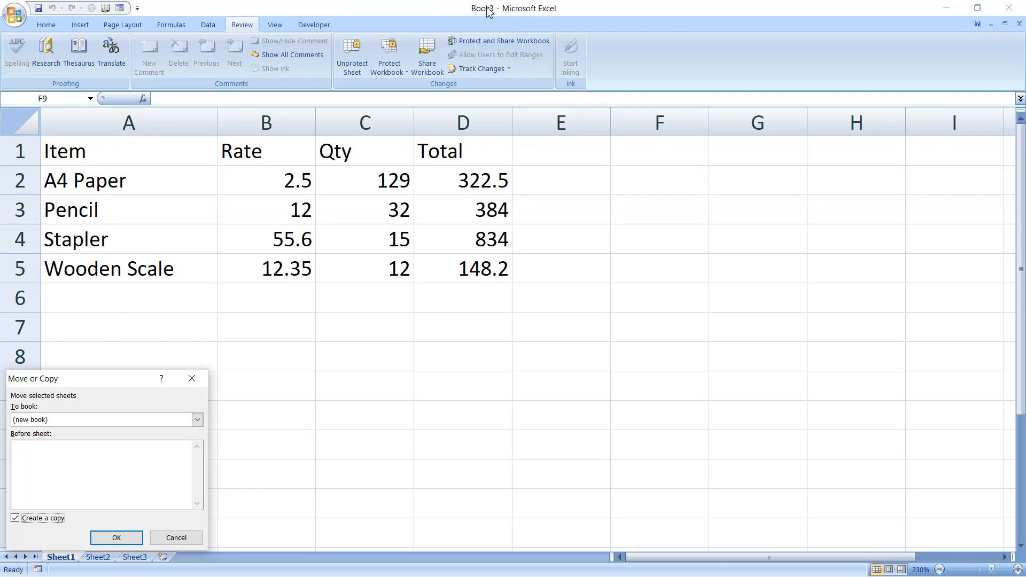
left_click(114, 539)
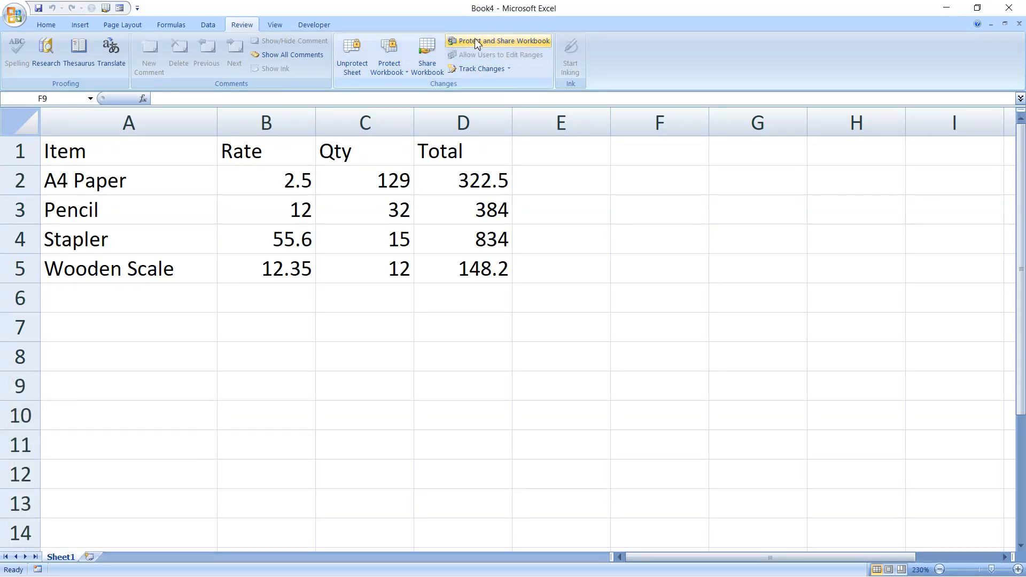
Close the Book4 workbook without saving its changes
left_click(976, 8)
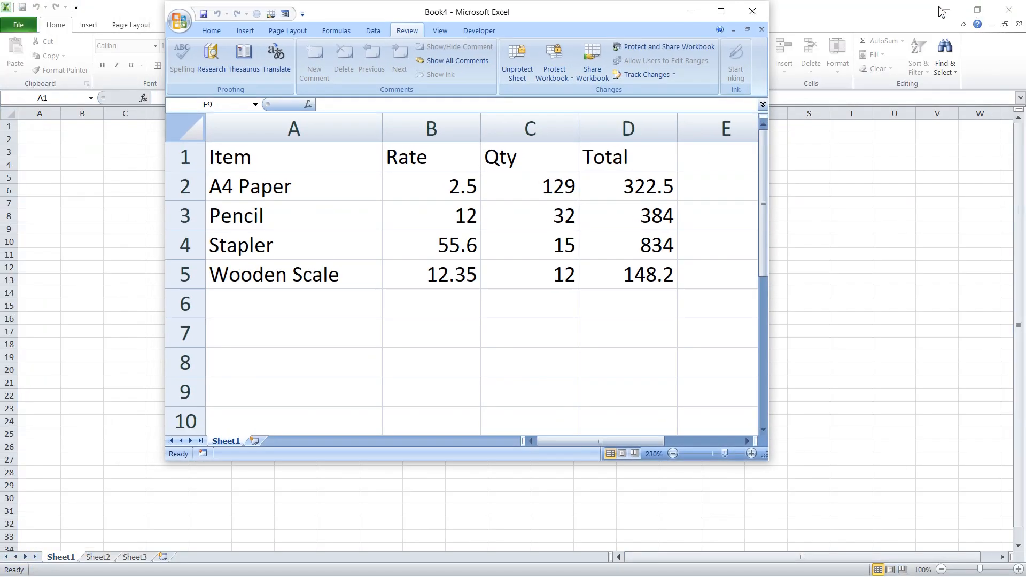
left_click_drag(521, 5, 420, 198)
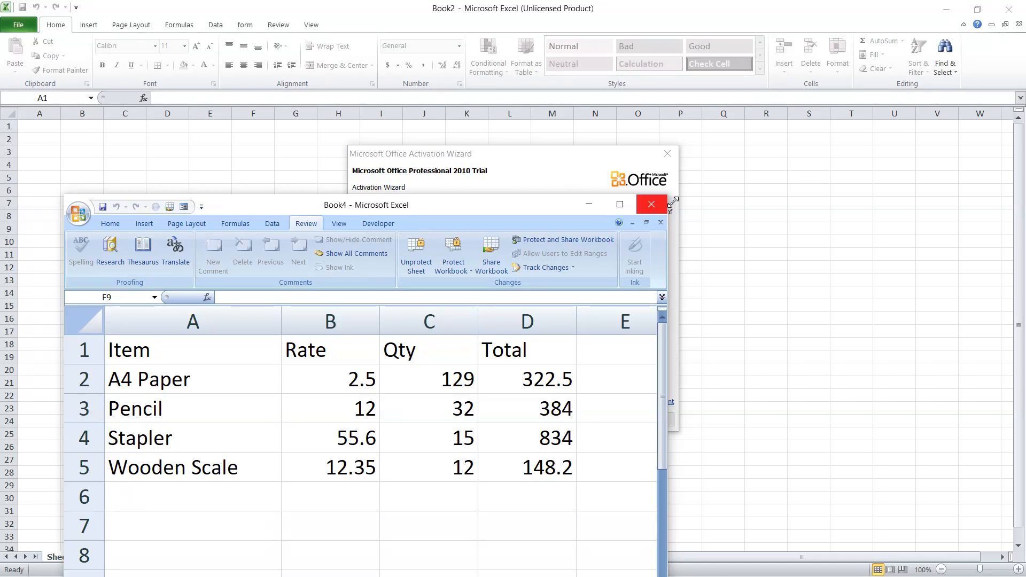
left_click(651, 204)
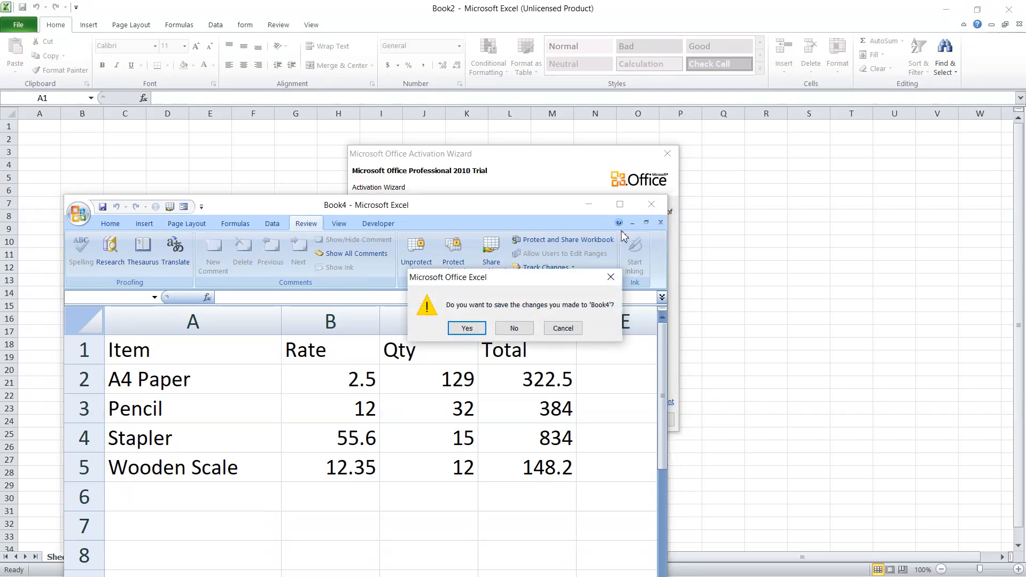
left_click(518, 328)
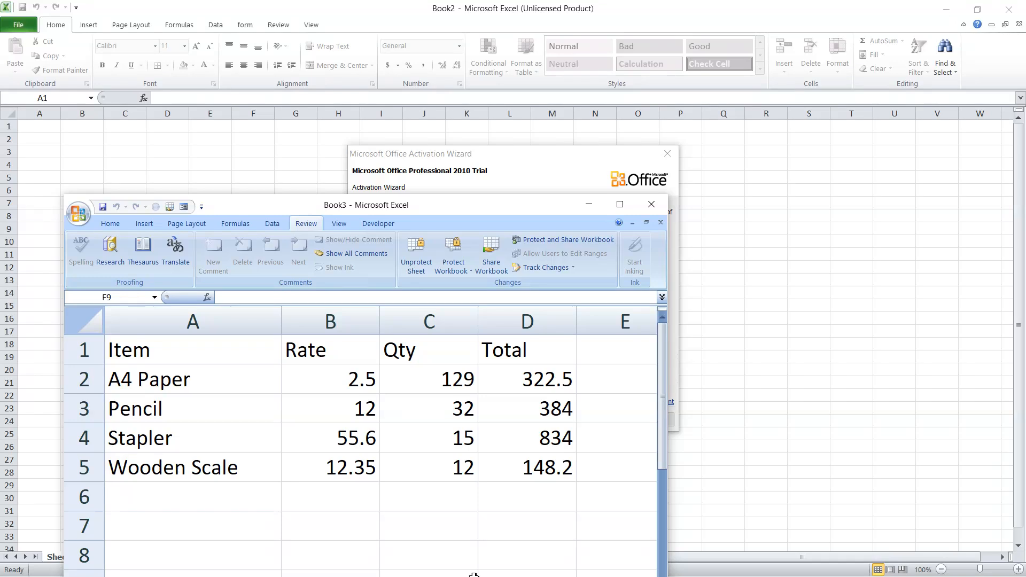
Bring the Book3 workbook back to the front and maximize it
key("super")
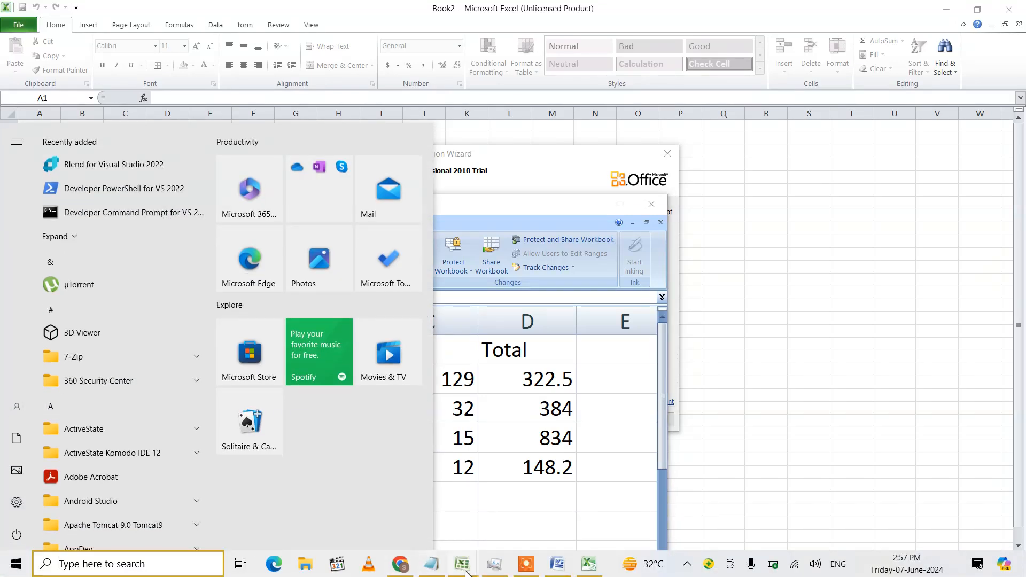
mouse_move(464, 571)
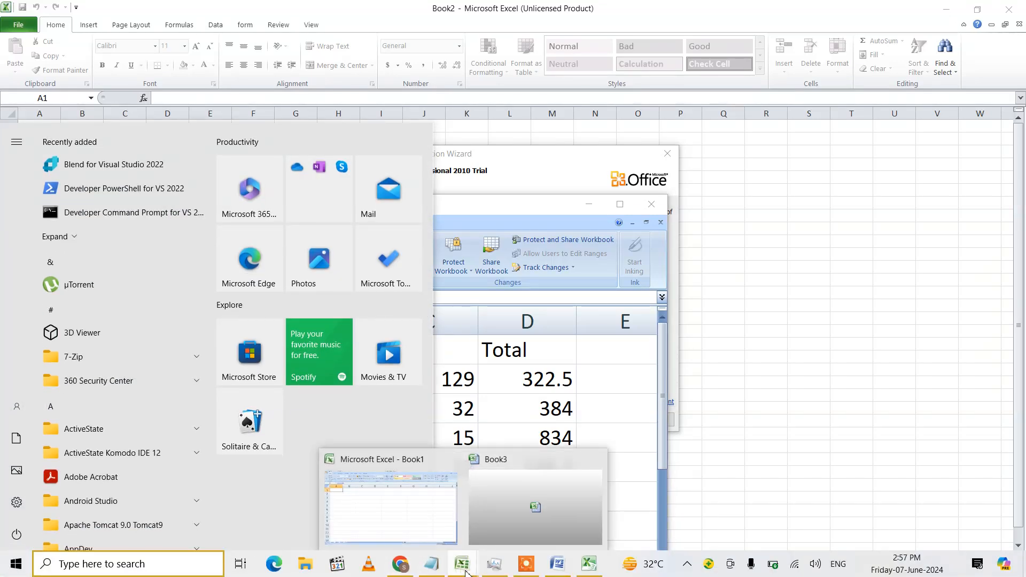
left_click(510, 488)
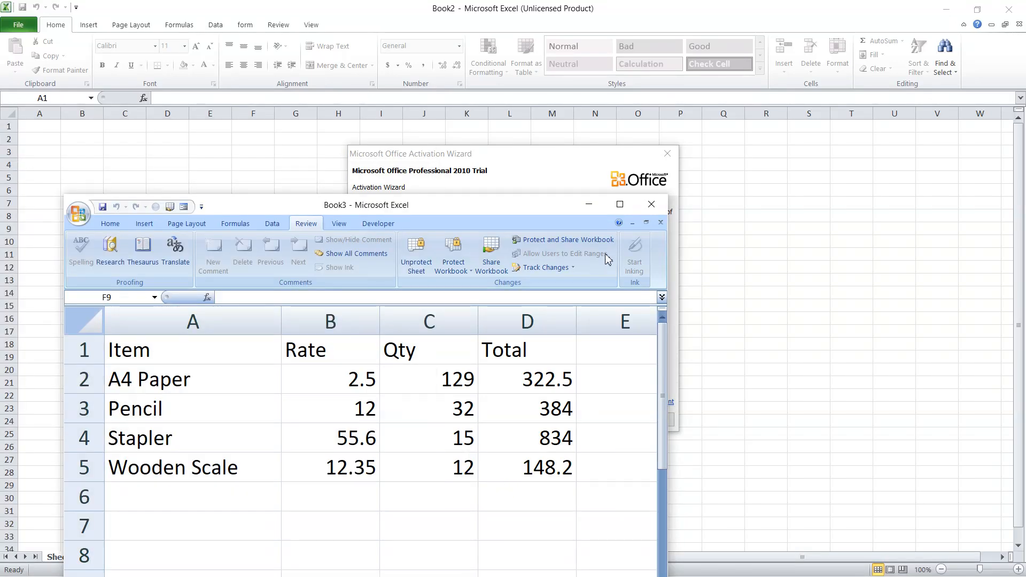
left_click(620, 204)
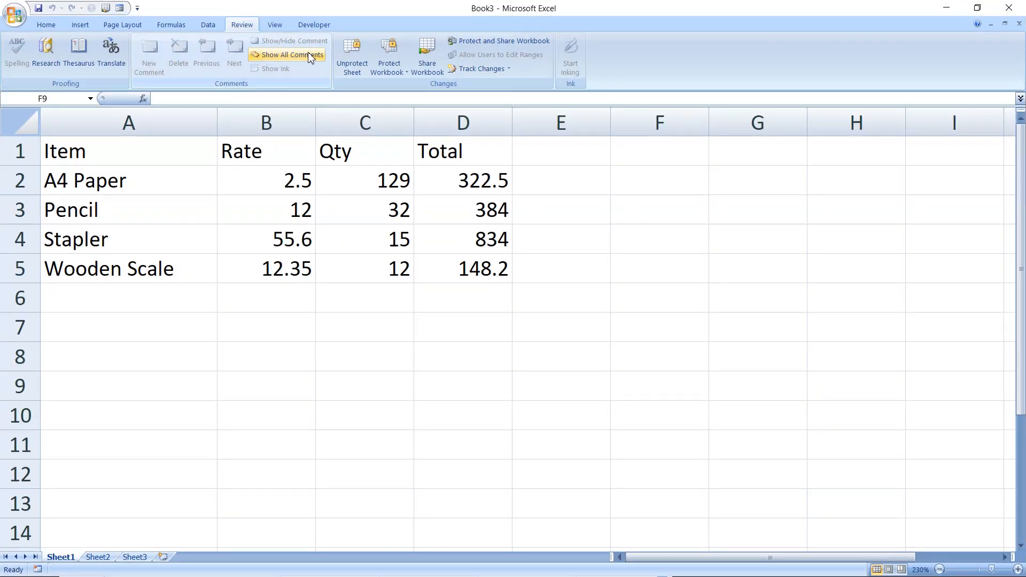
Protect Book3's structure via Protect Structure and Windows, entering and confirming a password
left_click(395, 56)
left_click(396, 56)
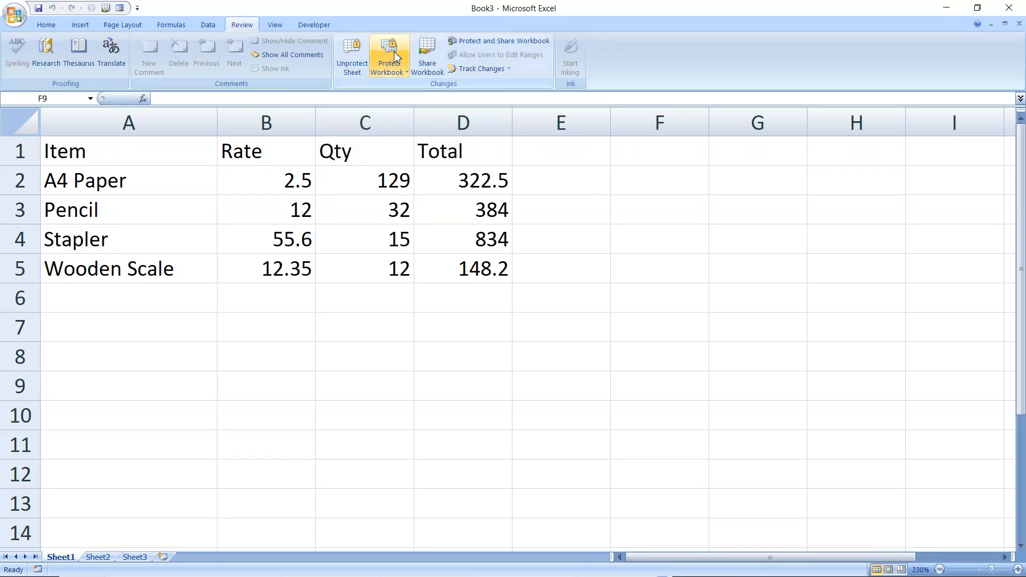
left_click(396, 57)
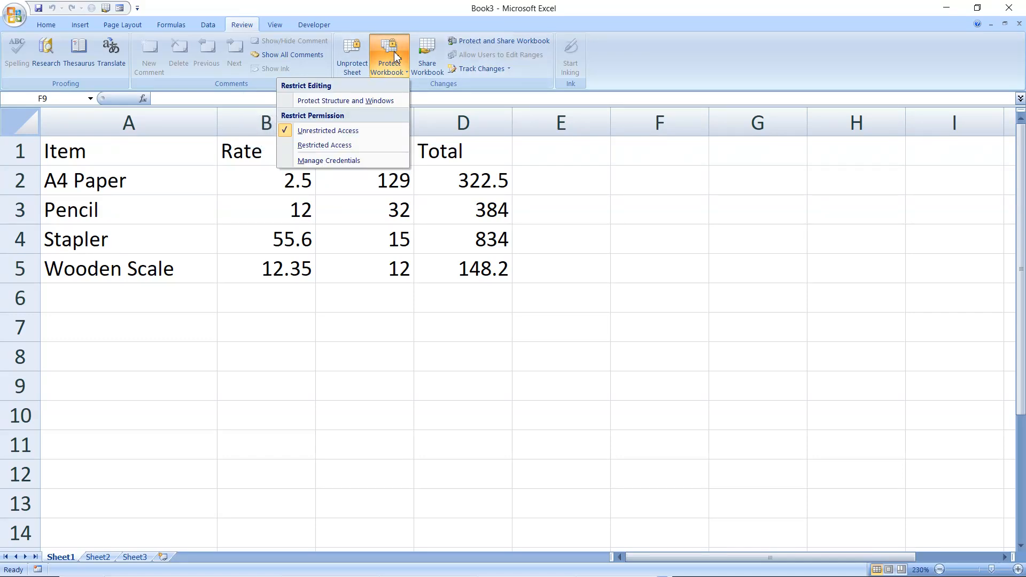
left_click(362, 102)
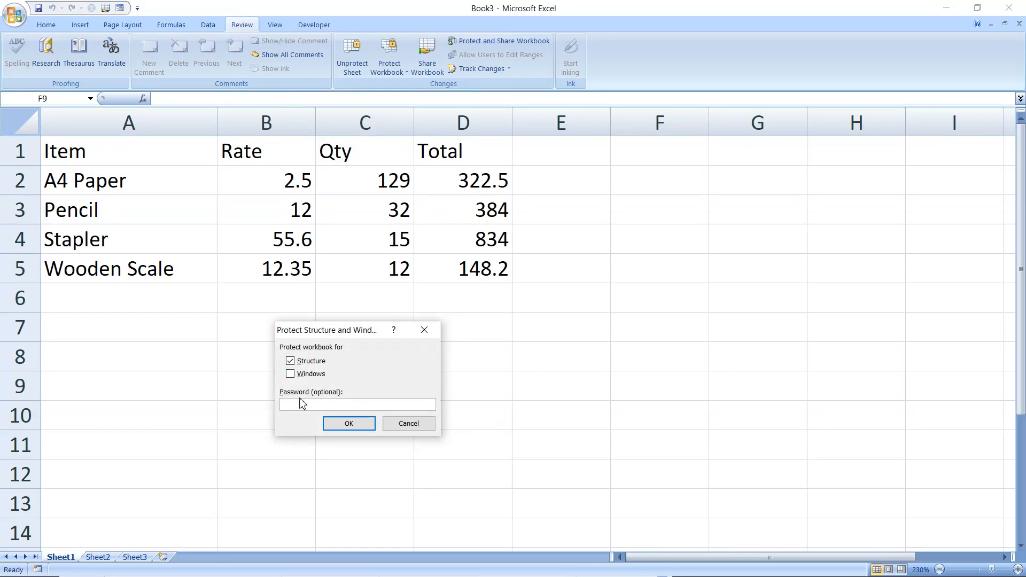
type("123")
key("Return")
type("123")
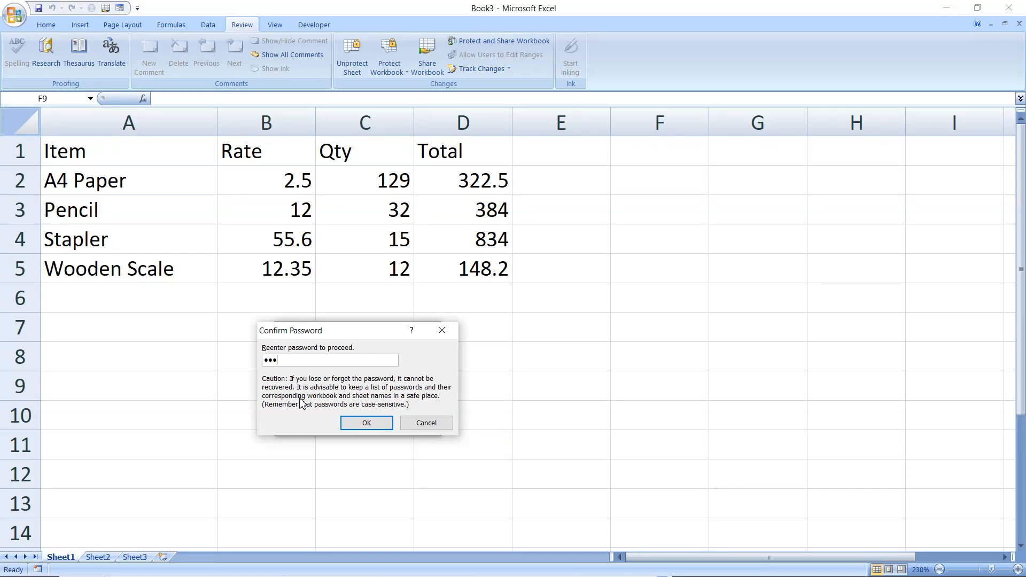
key("Return")
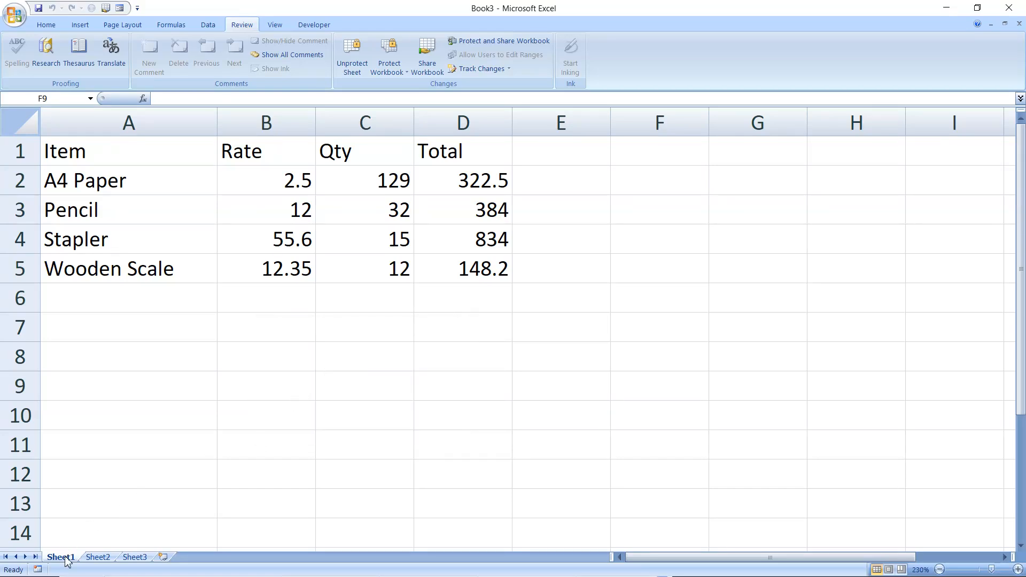
right_click(67, 559)
Confirm Insert, Delete and Rename are greyed out on the Sheet1 tab menu, then open Start
right_click(64, 556)
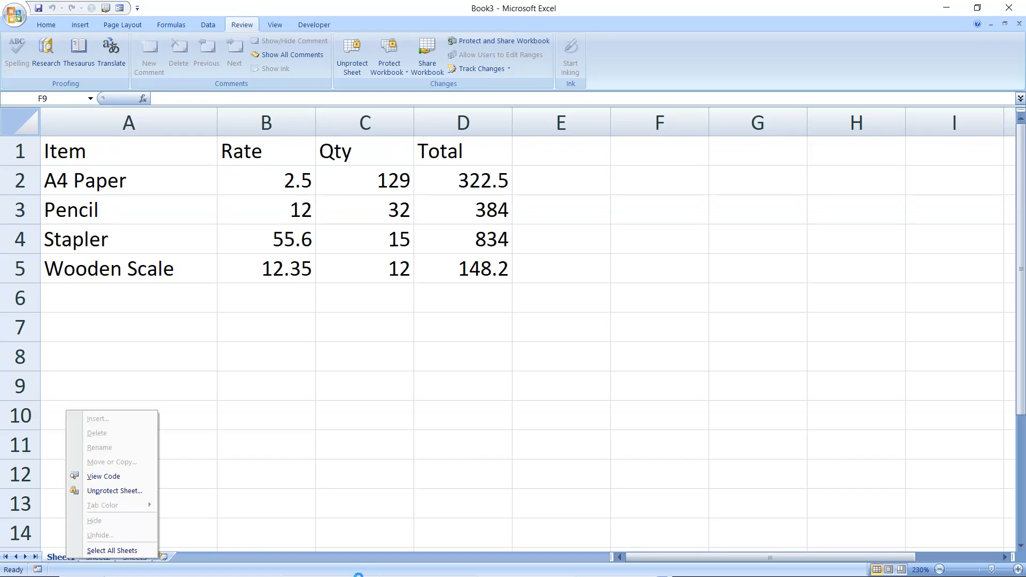
key("super")
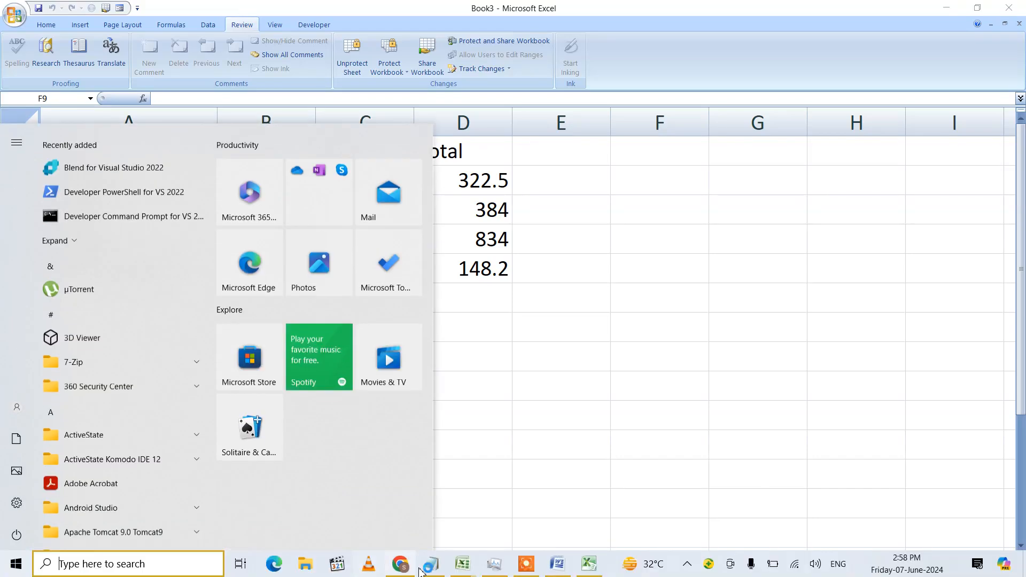
Move from Word to the Notepad notes listing Encryption Of Data and its levels
left_click(558, 567)
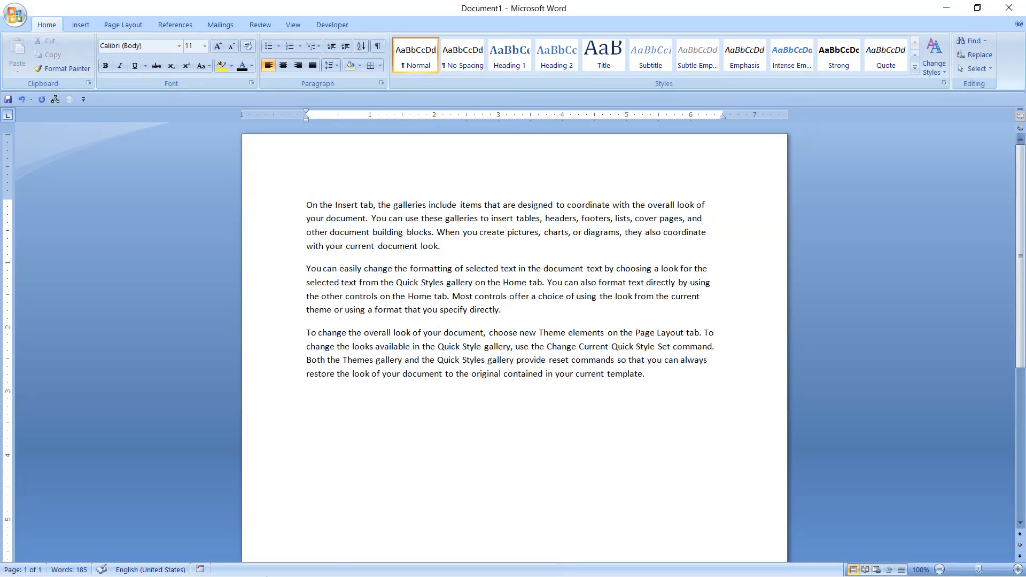
key("super")
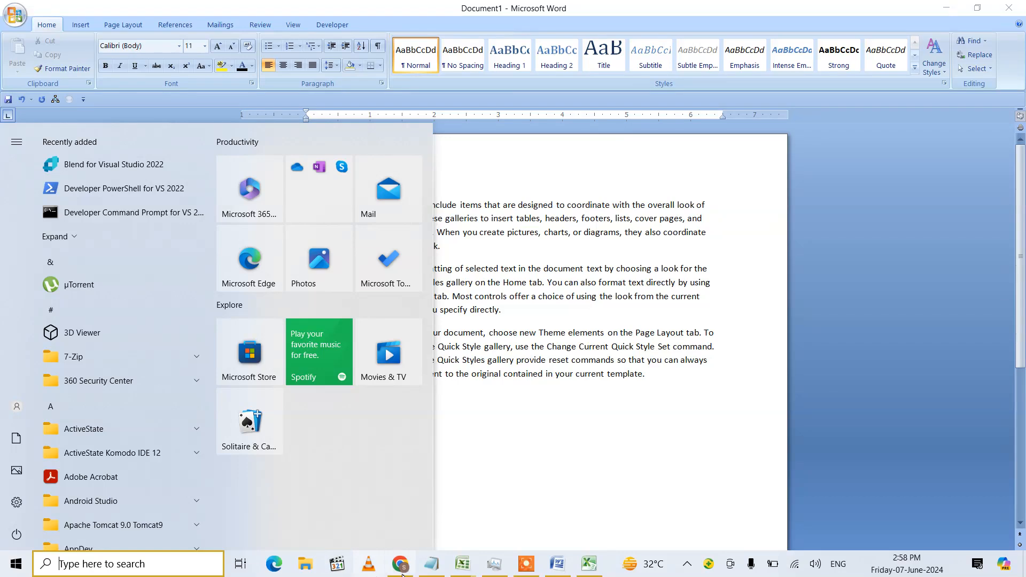
left_click(432, 566)
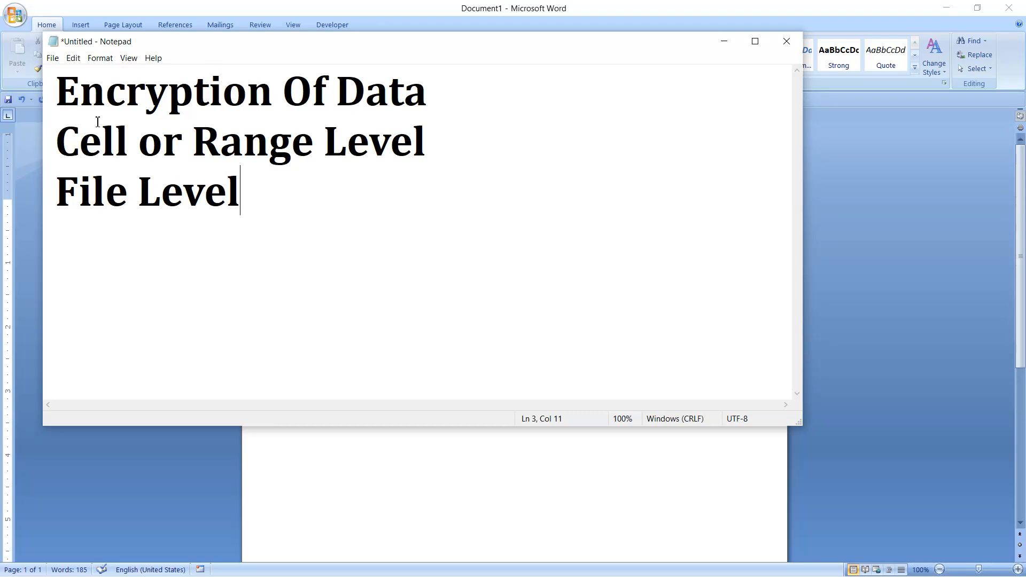
Highlight the Cell or Range Level and File Level lines in the notes, then open Start
left_click(63, 142)
left_click_drag(63, 141, 431, 137)
left_click_drag(246, 188, 61, 173)
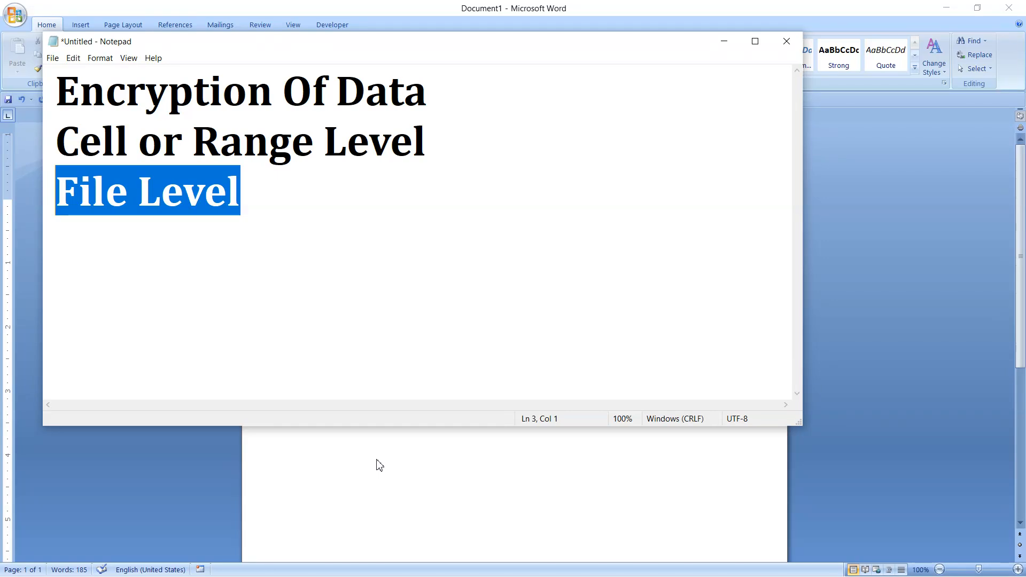
key("super")
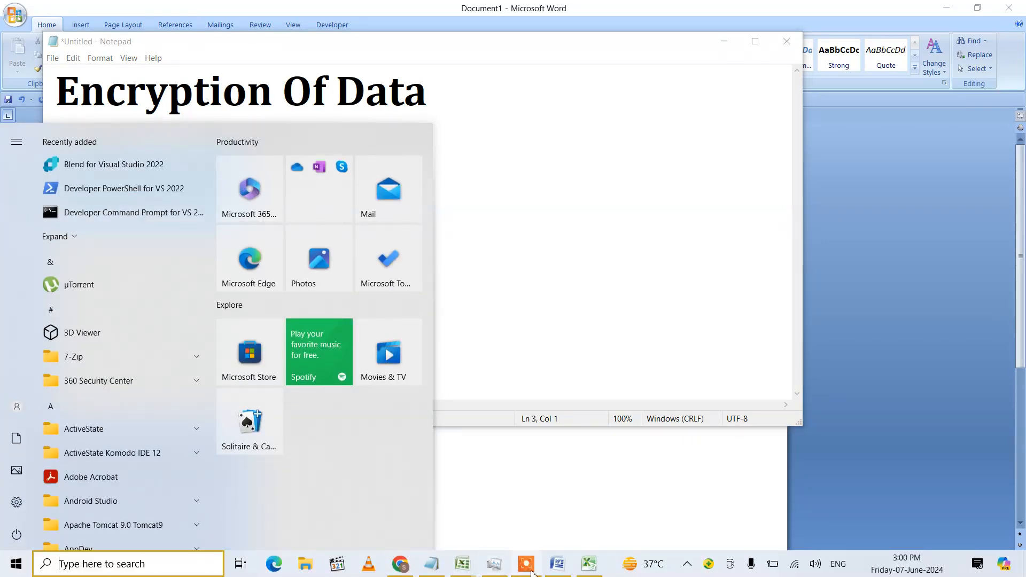